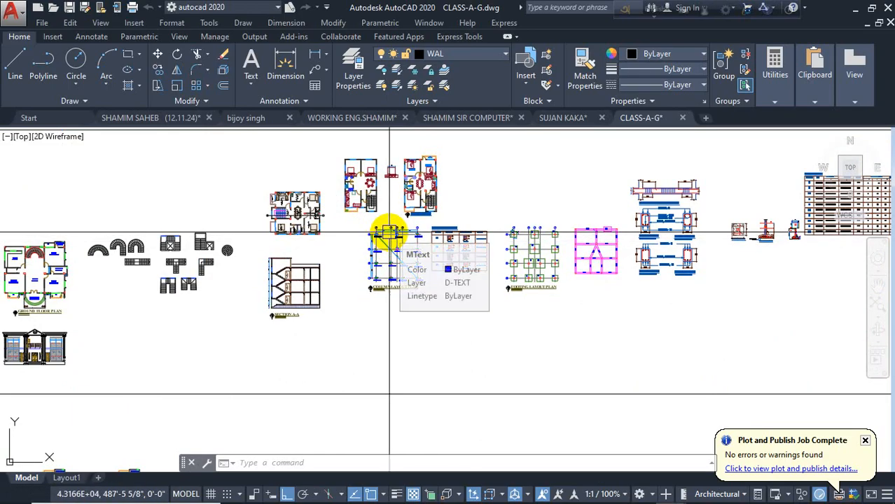
- Copy the whole column layout plan, with its grid, dimensions and title, to empty space well below the original drawings
scroll(393, 234, up, 6)
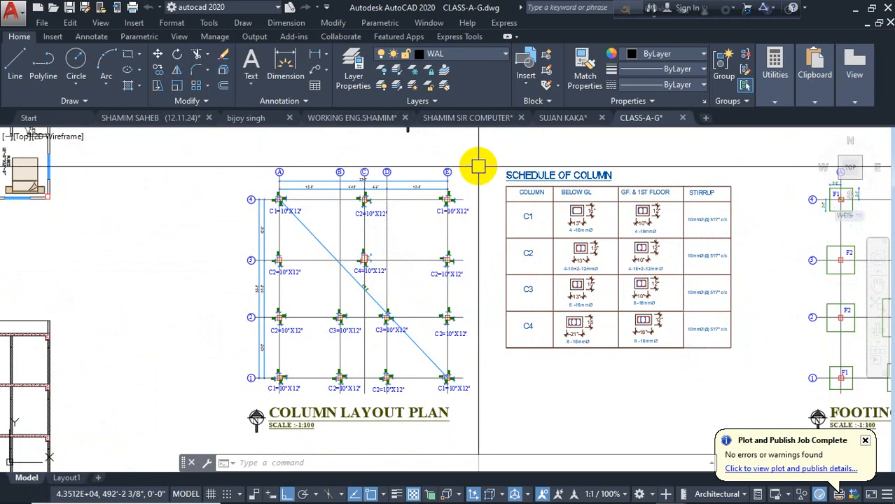
click(478, 161)
click(259, 406)
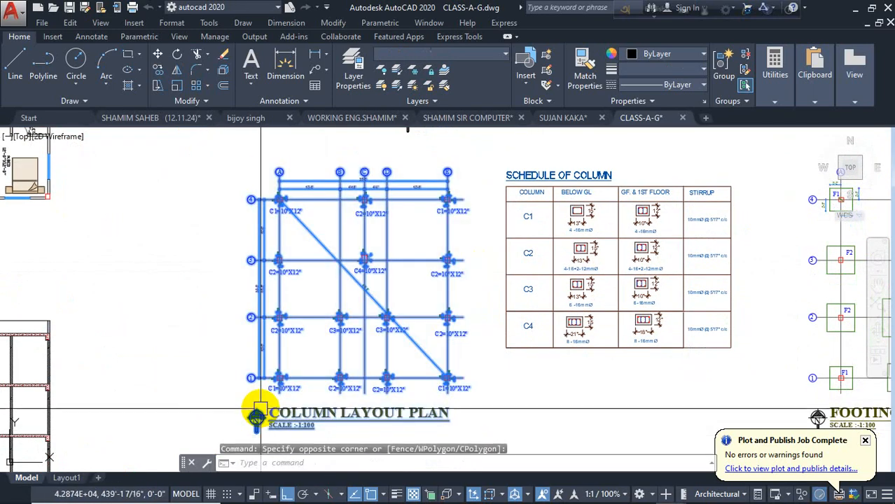
text(CO)
key(Return)
click(219, 392)
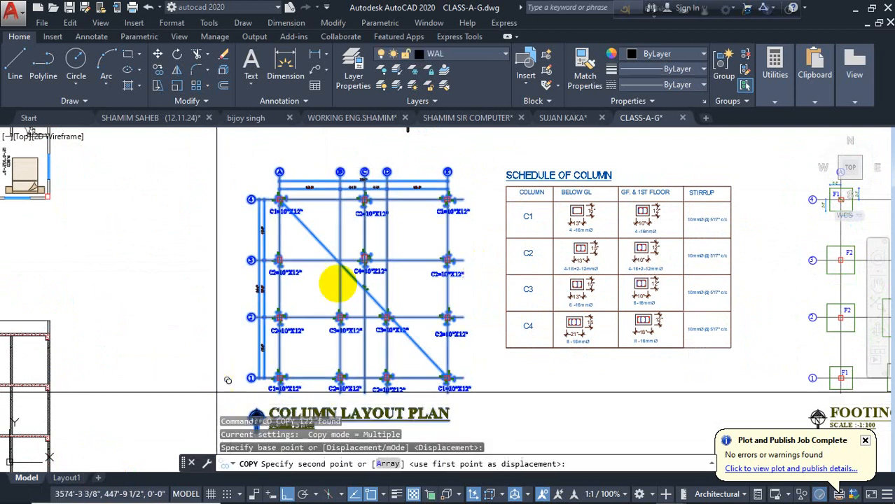
scroll(386, 312, down, 5)
scroll(396, 244, down, 4)
middle_drag(365, 415, 374, 168)
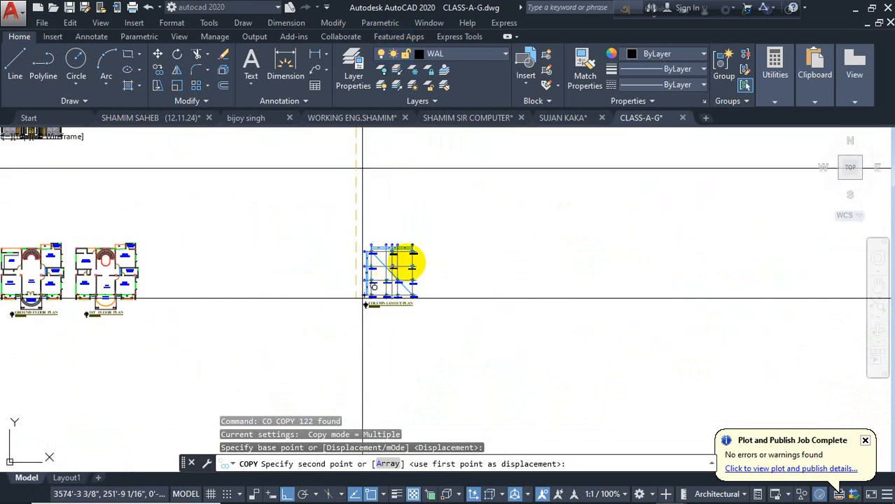
click(362, 298)
scroll(398, 263, up, 4)
key(Escape)
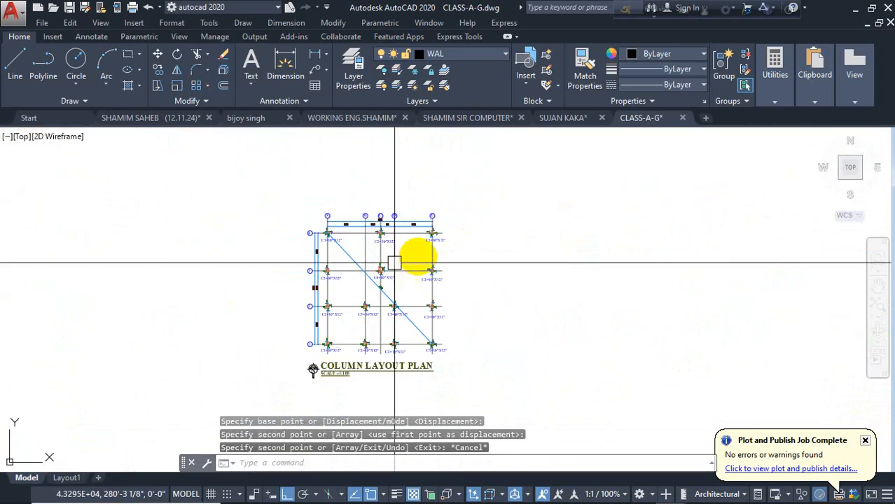
key(Escape)
- Isolate the DIA-1 layer and erase the small column offset dimensions and the diagonal line from the copied plan
scroll(434, 230, up, 6)
click(432, 219)
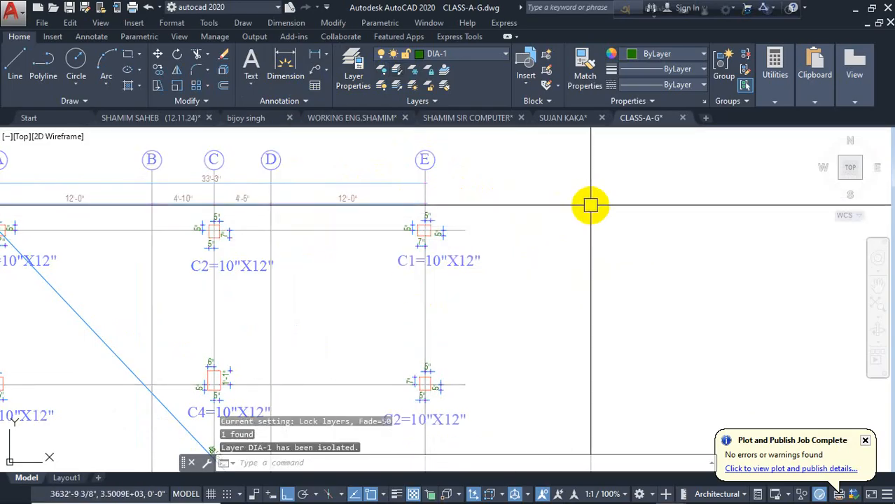
click(611, 196)
scroll(480, 203, down, 6)
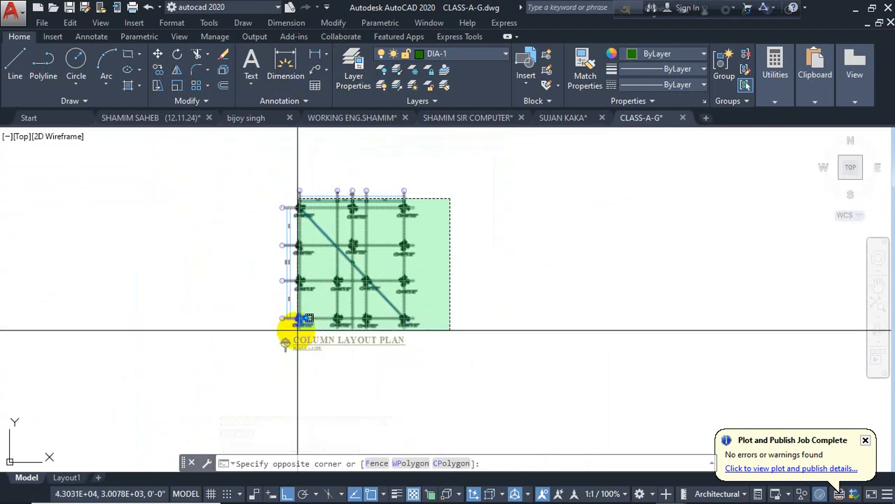
click(302, 319)
key(Delete)
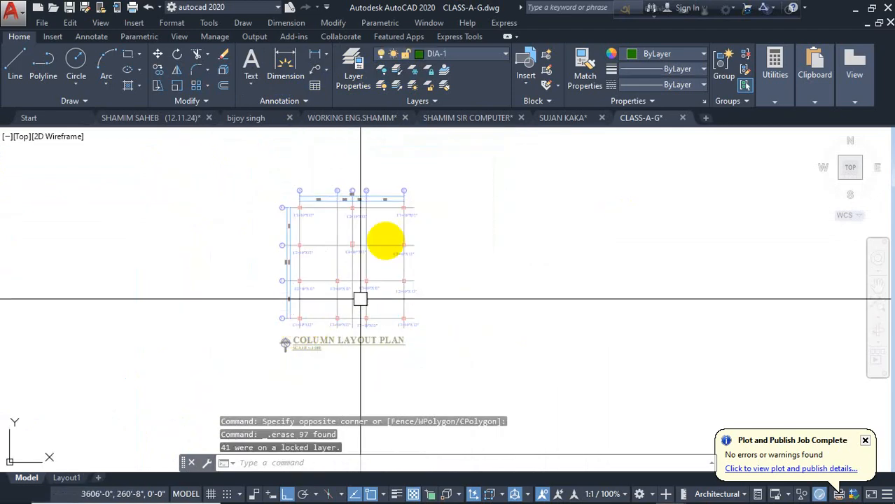
- Restore the layers locked by the DIA-1 isolation and clear the selection
scroll(388, 234, up, 5)
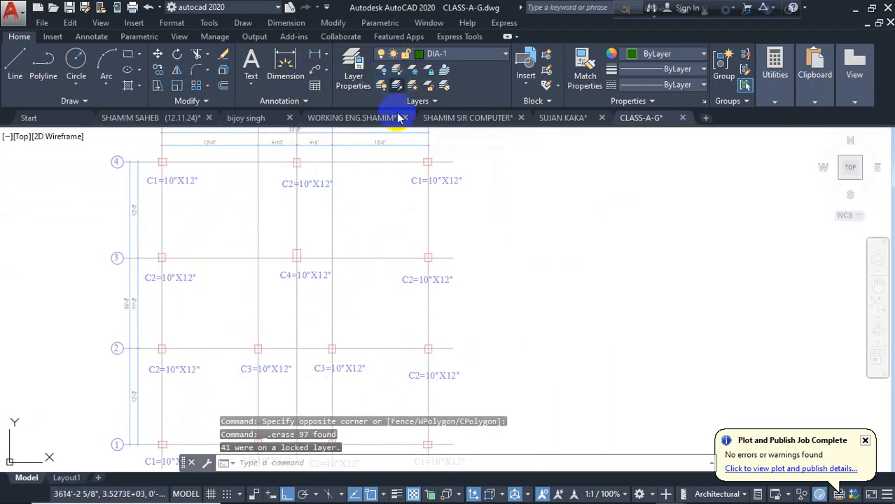
click(449, 180)
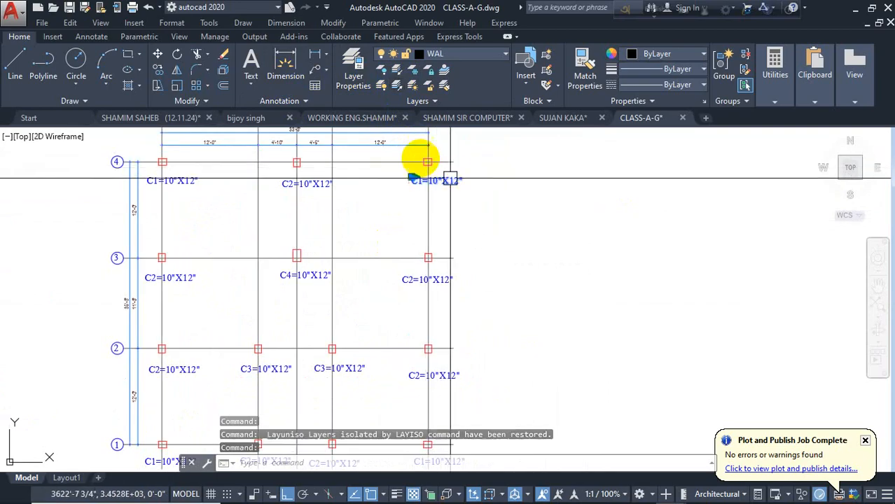
click(397, 91)
click(500, 160)
key(Escape)
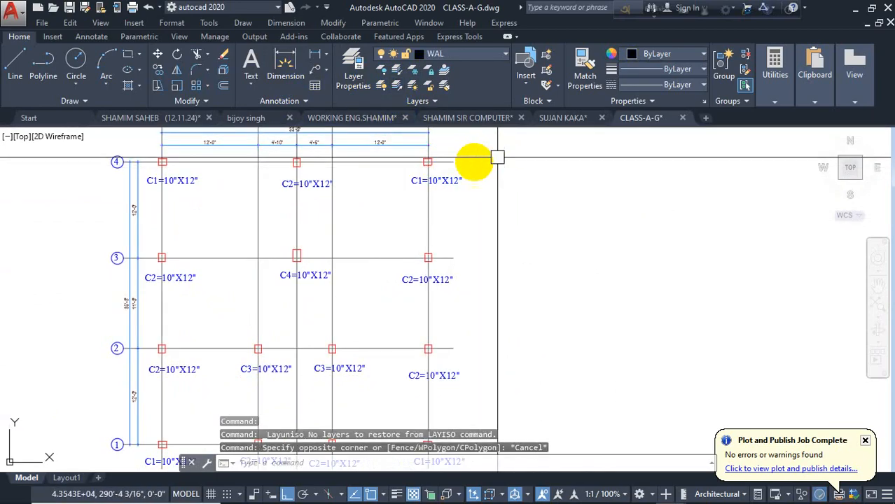
- Isolate the D-TEXT layer and erase all the C1 to C4 column size labels from the copied plan
click(454, 181)
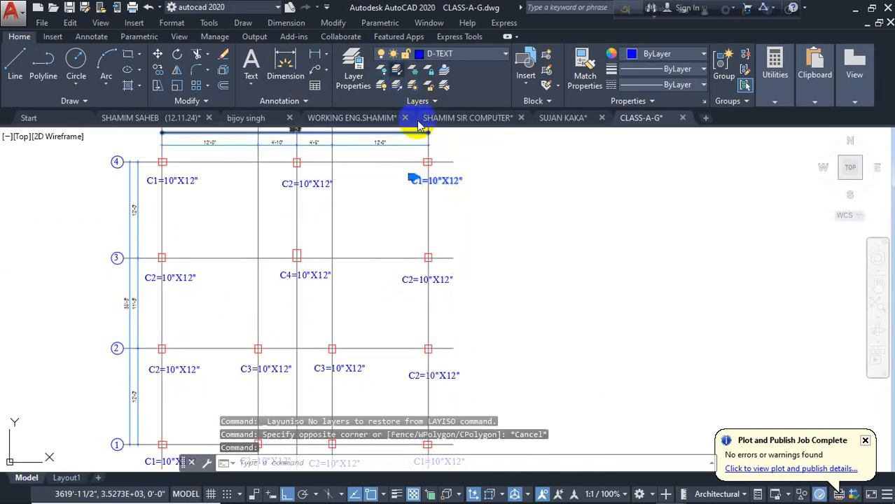
click(492, 160)
scroll(482, 174, down, 2)
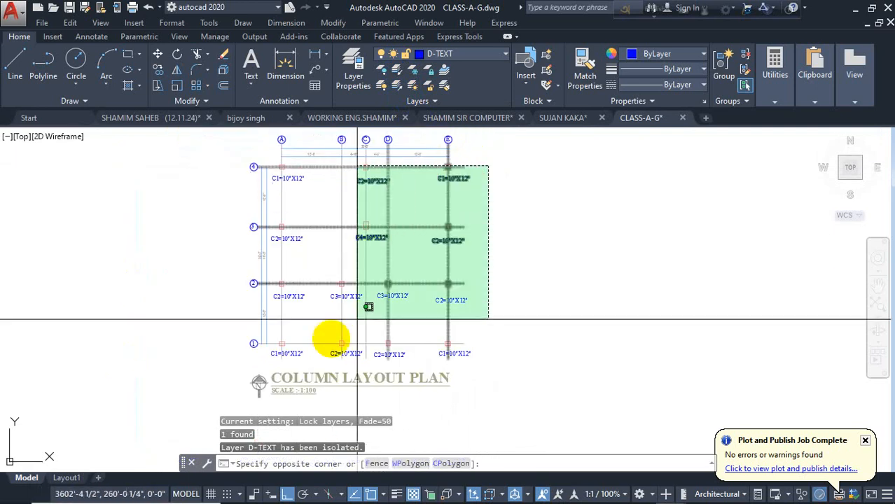
click(278, 370)
key(Delete)
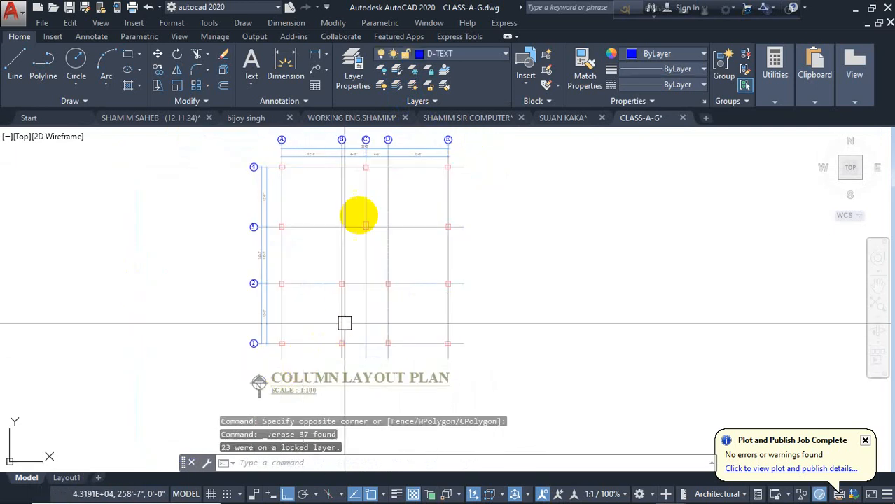
- Unisolate the layers so the rest of the copied plan is editable after the label removal
click(396, 85)
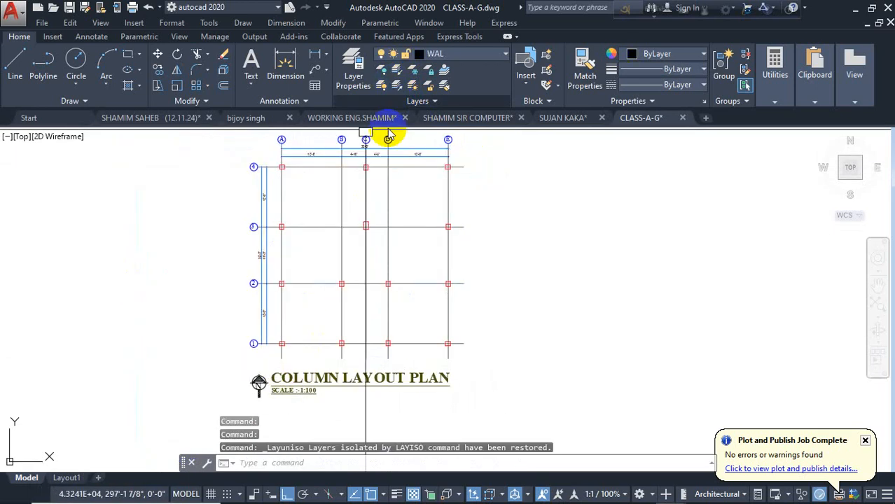
scroll(364, 140, up, 5)
key(Escape)
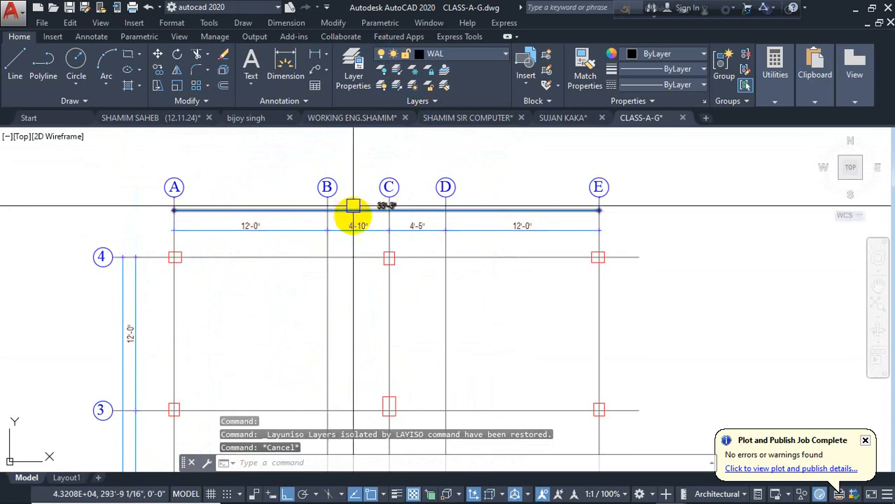
- Draw a circle with a radius of 10 in the empty space beside grid line E of the copied plan
middle_drag(352, 215, 328, 206)
mouse_move(239, 260)
middle_down()
mouse_move(242, 213)
mouse_move(281, 222)
middle_up()
scroll(242, 214, down, 5)
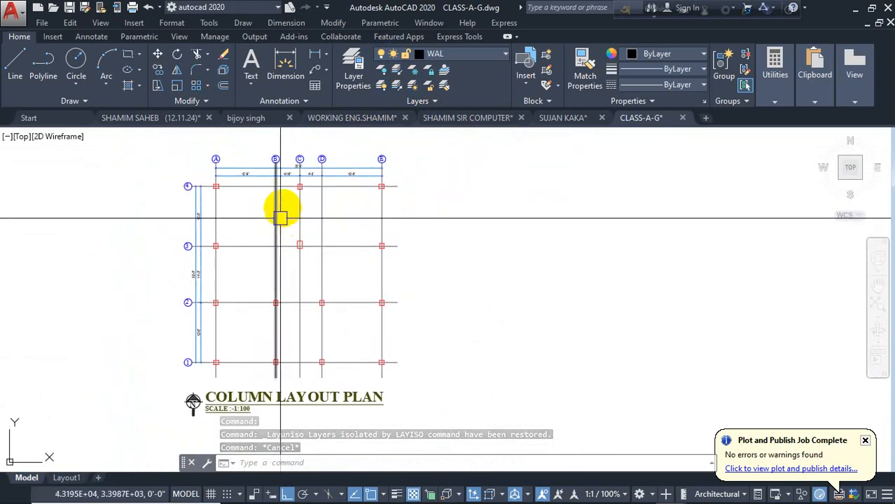
middle_drag(416, 185, 320, 204)
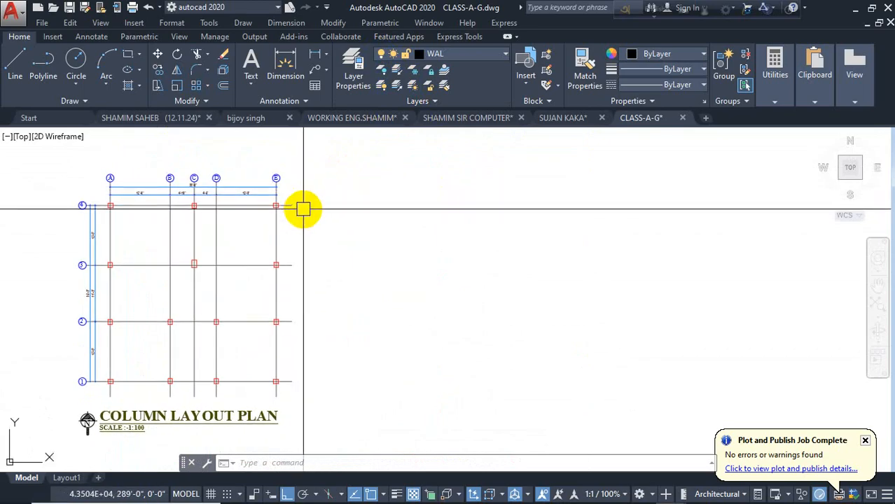
click(76, 62)
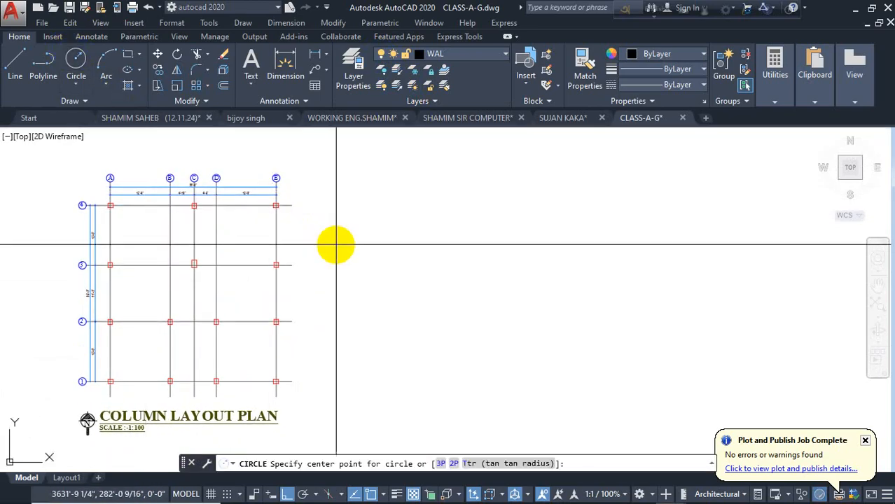
click(336, 244)
scroll(376, 264, up, 2)
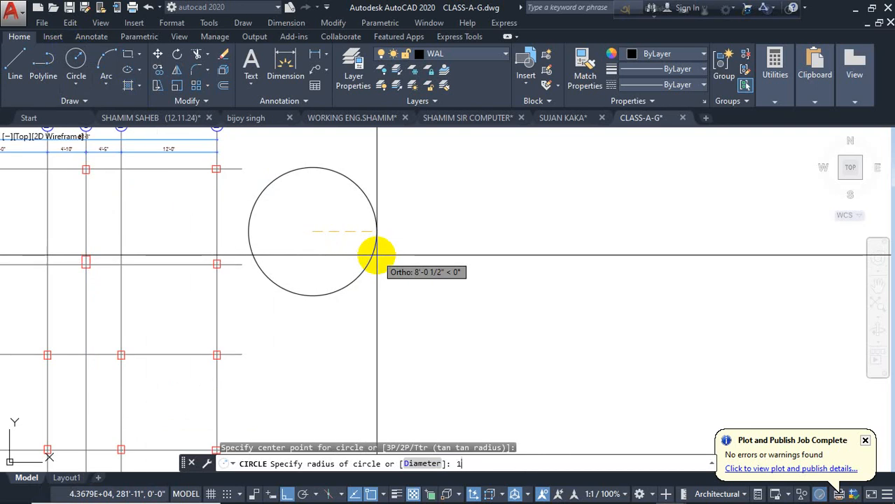
key(Return)
scroll(312, 224, up, 5)
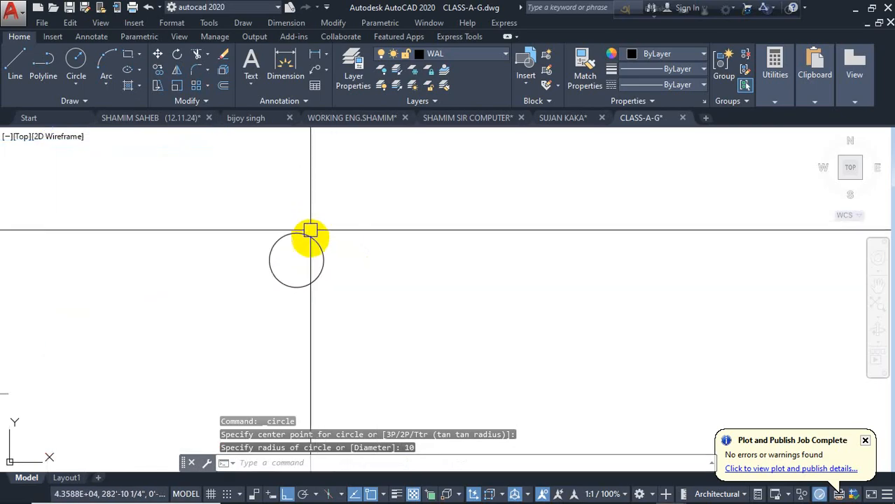
middle_drag(318, 246, 478, 235)
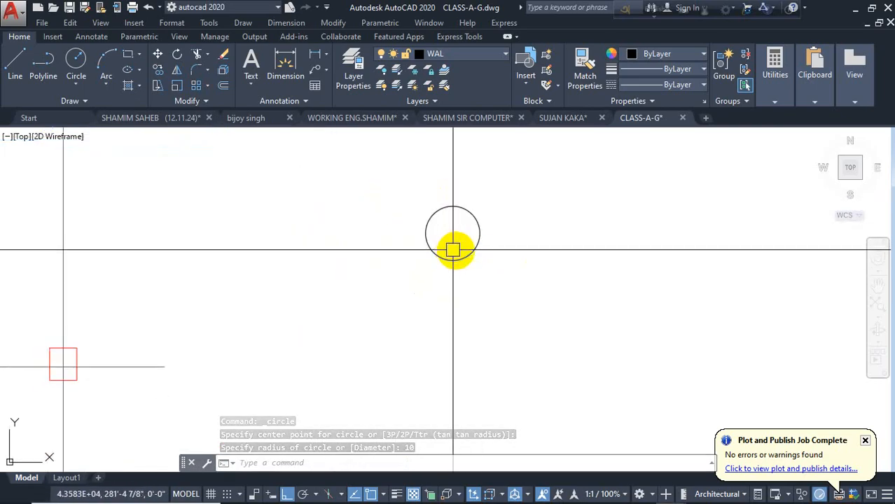
- Dimension the circle's horizontal diameter, placing the dimension line just below the circle
click(287, 61)
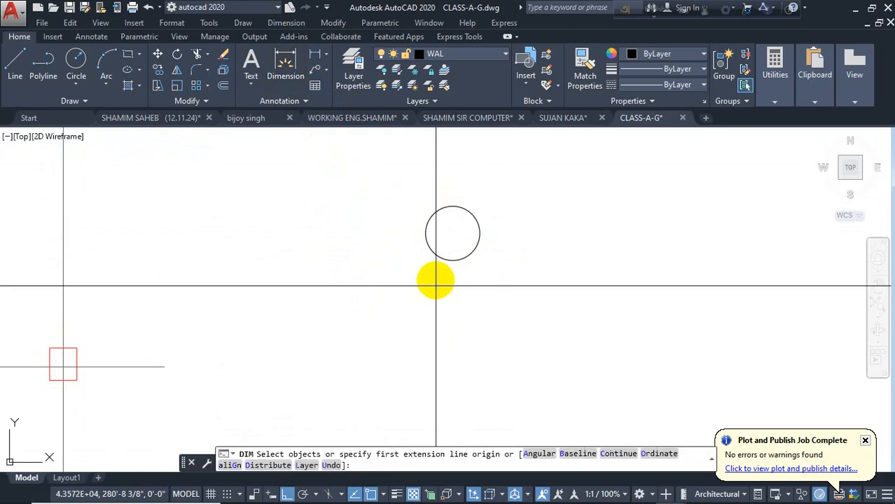
click(425, 233)
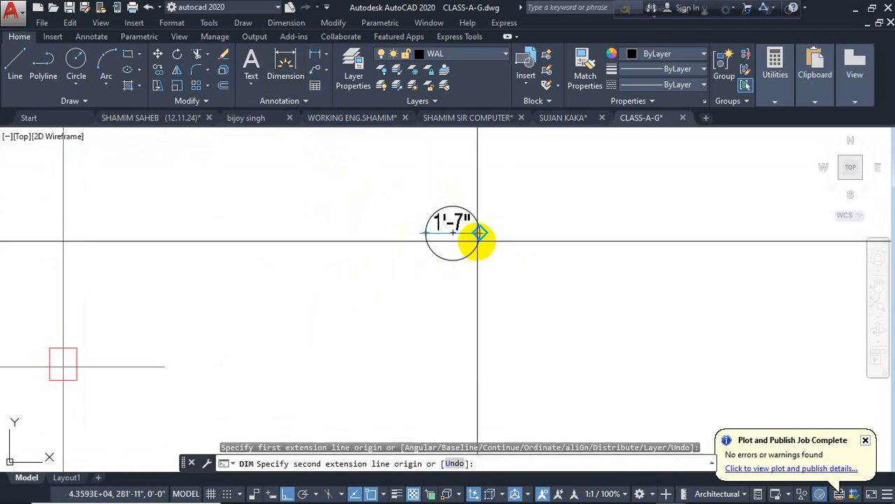
click(480, 234)
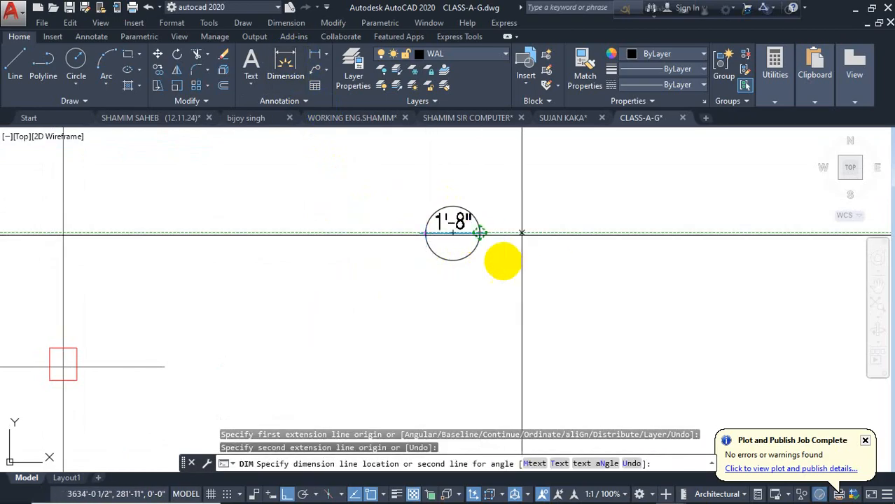
click(490, 290)
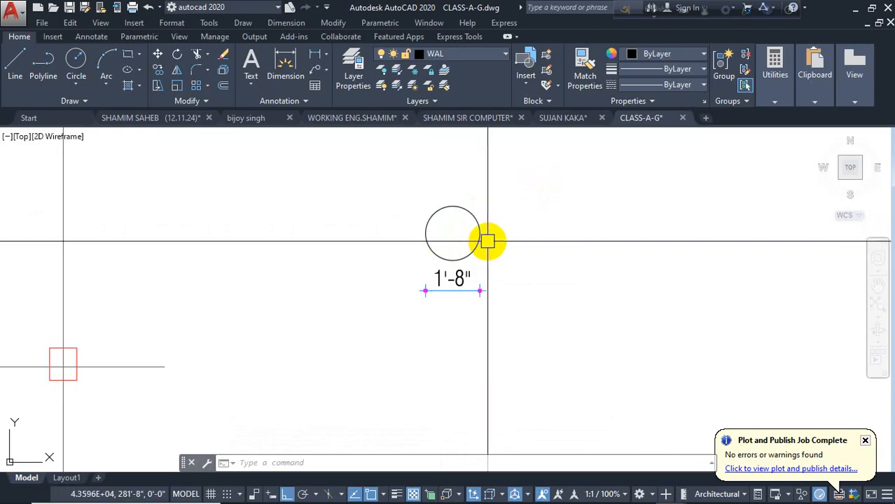
key(Escape)
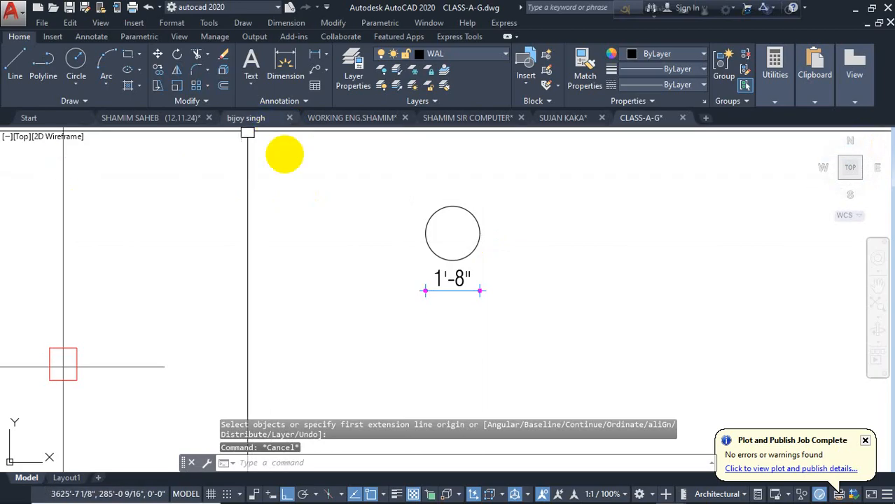
click(454, 207)
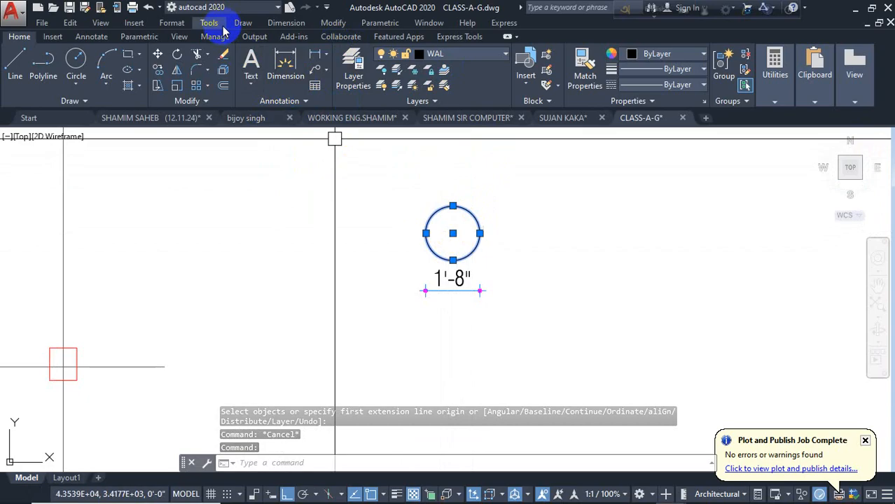
click(504, 24)
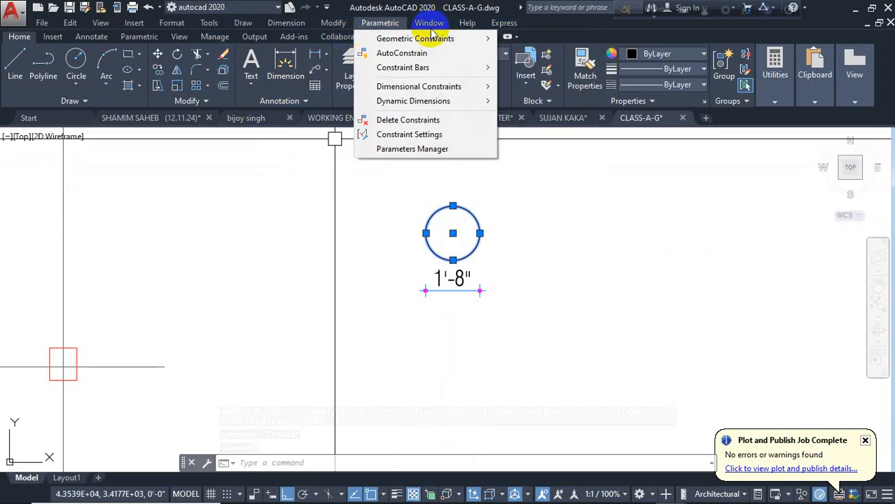
mouse_move(429, 23)
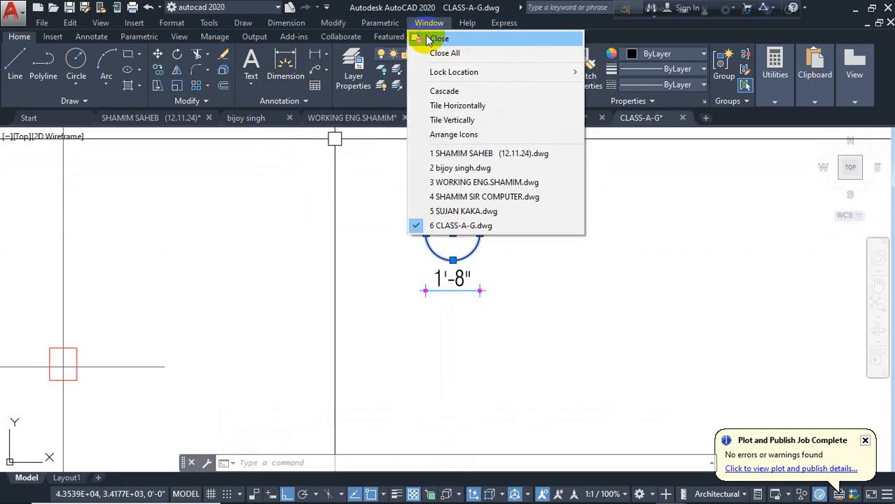
click(59, 41)
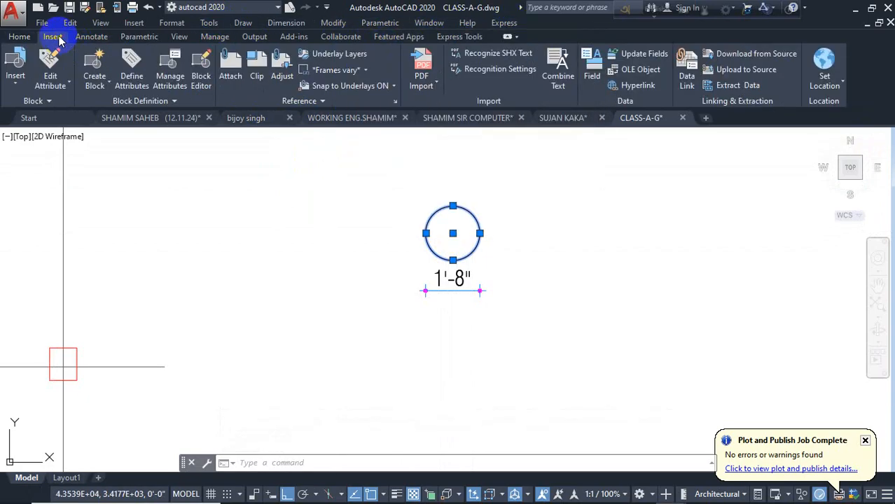
- Add a center mark to the new circle
click(92, 37)
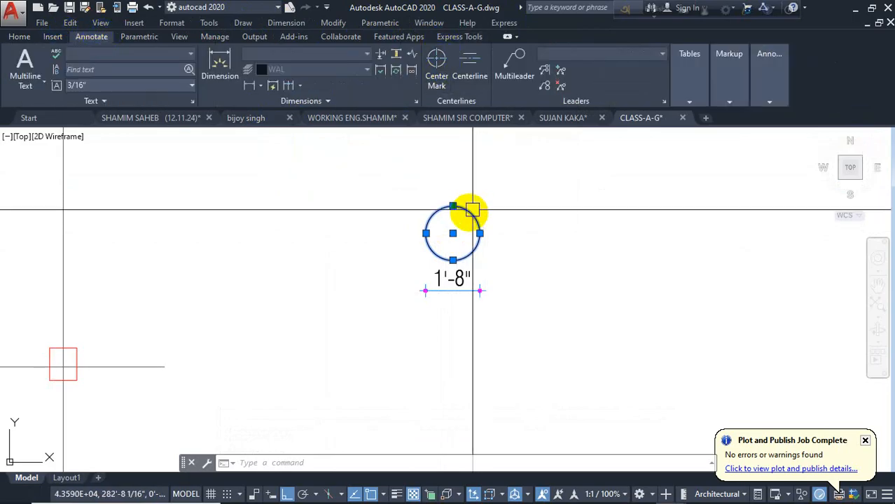
key(Escape)
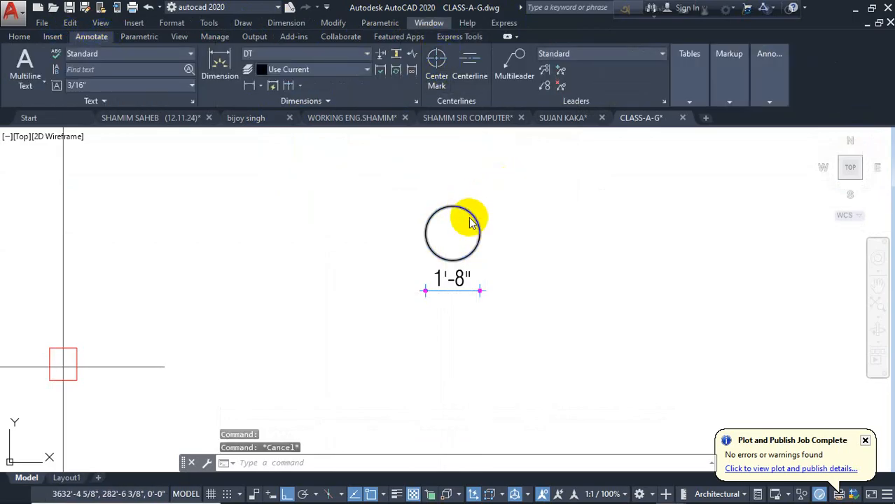
click(470, 223)
click(437, 62)
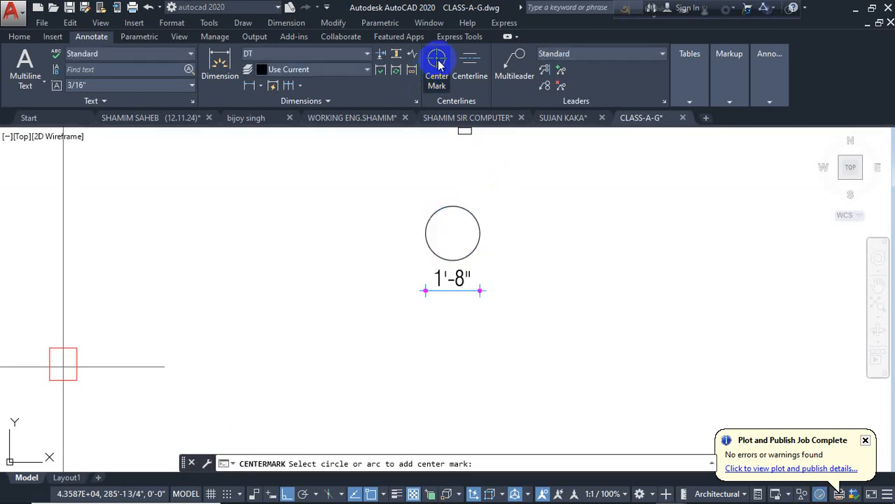
click(462, 214)
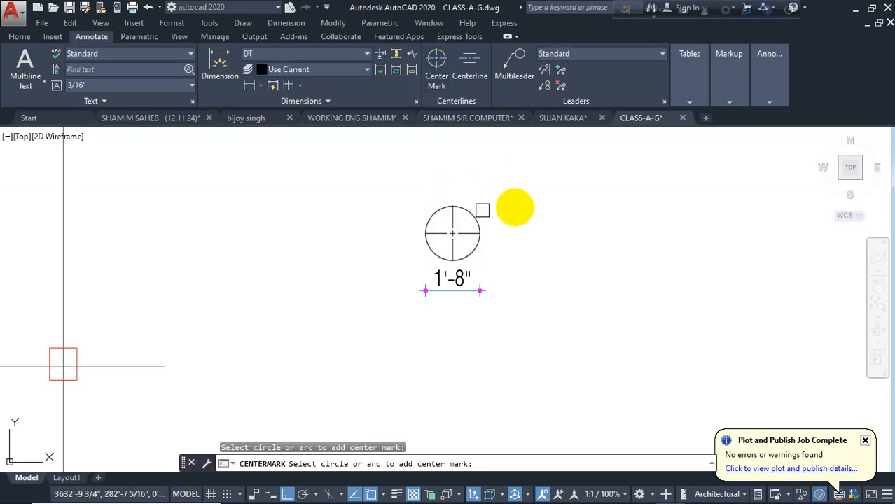
- Delete the diameter dimension below the circle, keeping the circle and its center mark
key(Escape)
scroll(490, 215, up, 3)
scroll(465, 231, up, 5)
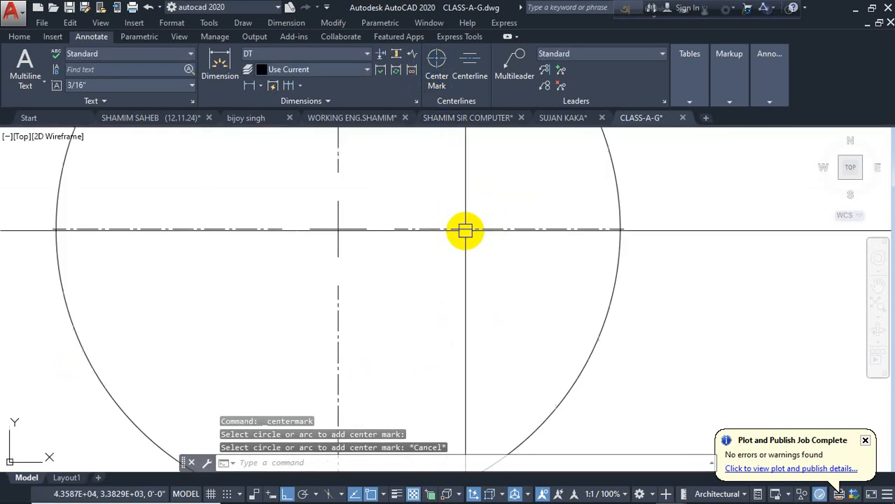
scroll(465, 231, down, 10)
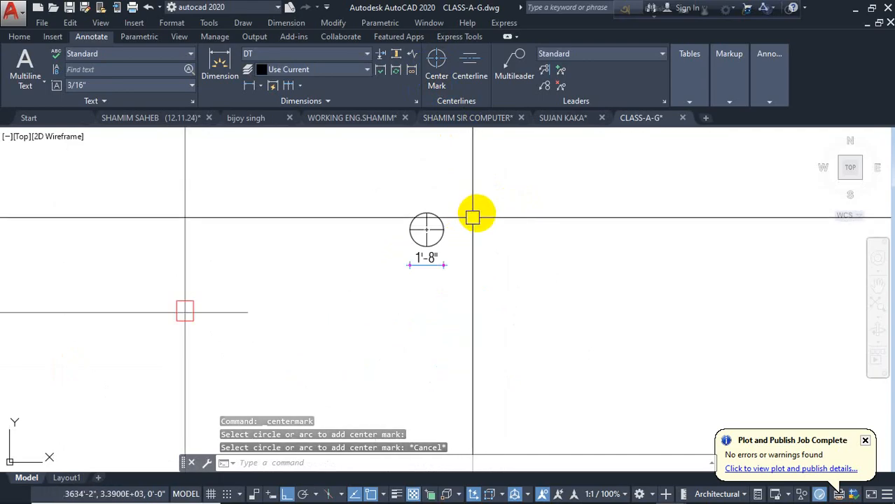
scroll(477, 208, down, 2)
scroll(481, 221, up, 5)
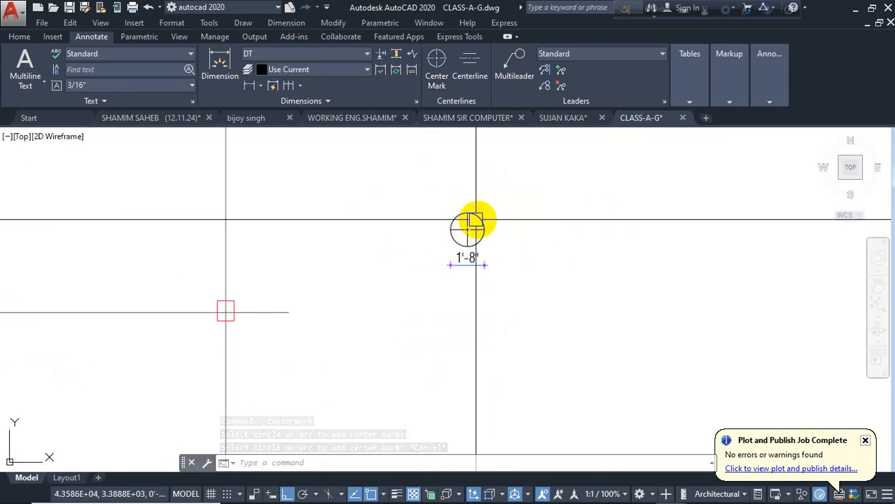
click(480, 200)
click(364, 238)
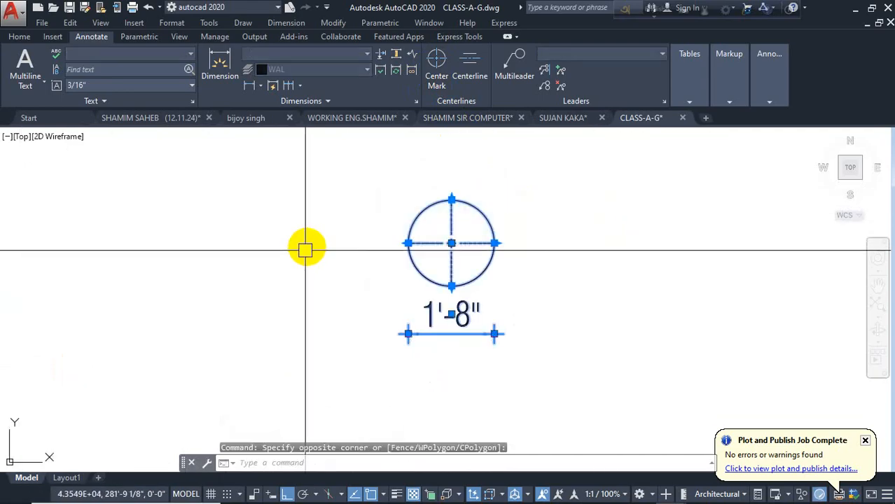
key(Escape)
click(429, 314)
key(Delete)
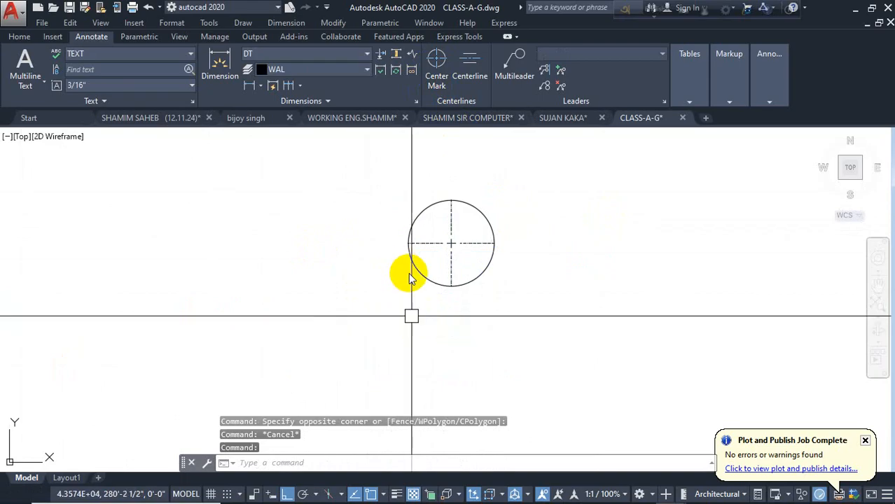
mouse_move(448, 256)
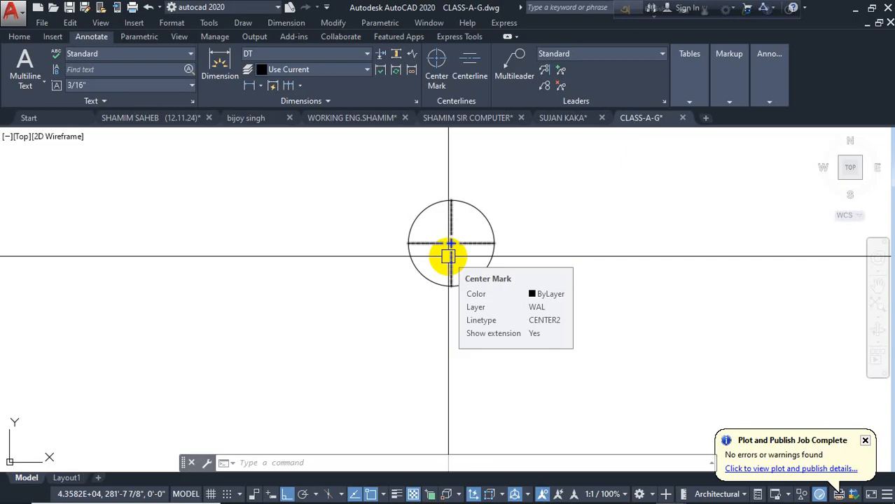
key(Delete)
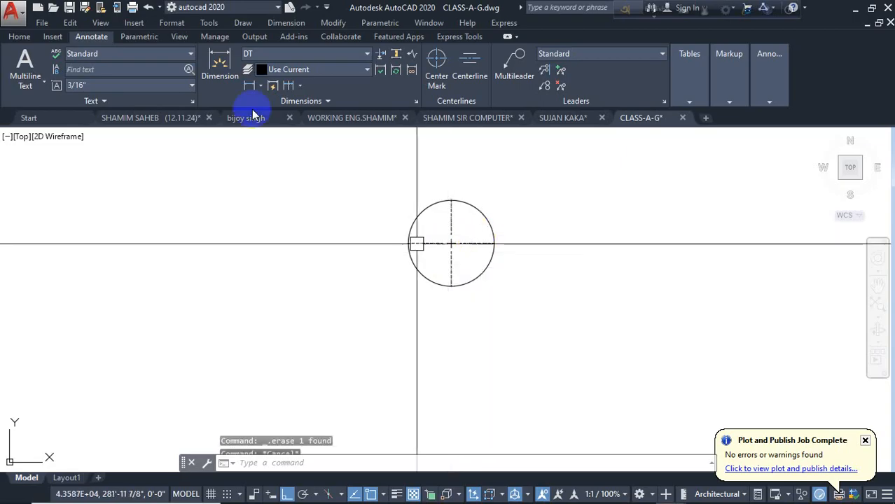
key(Escape)
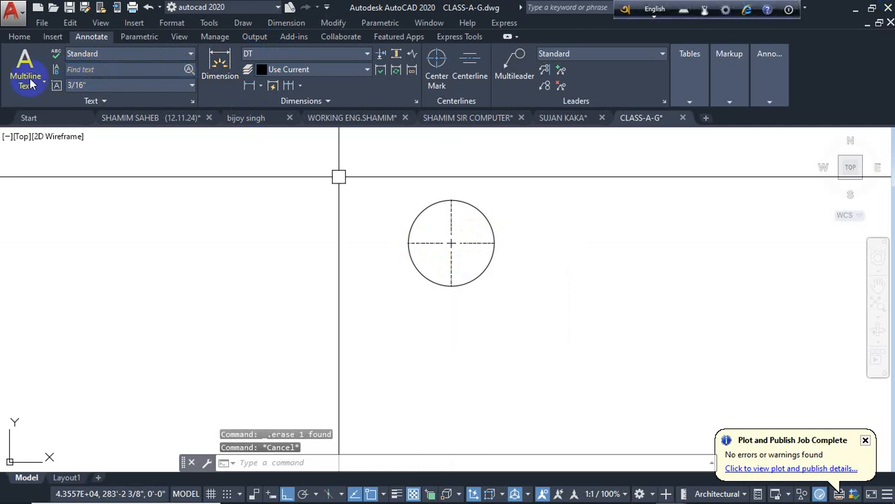
- Draw a horizontal line 60 long from the circle's center toward the left
click(18, 37)
click(20, 61)
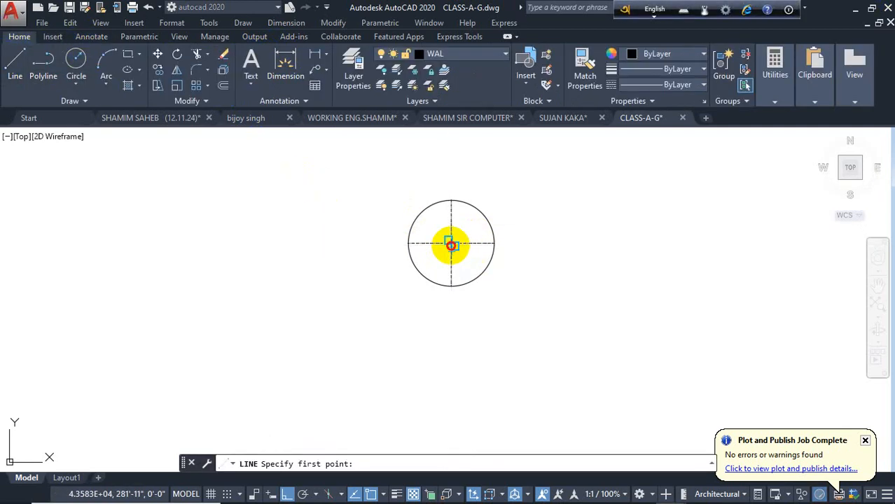
click(451, 244)
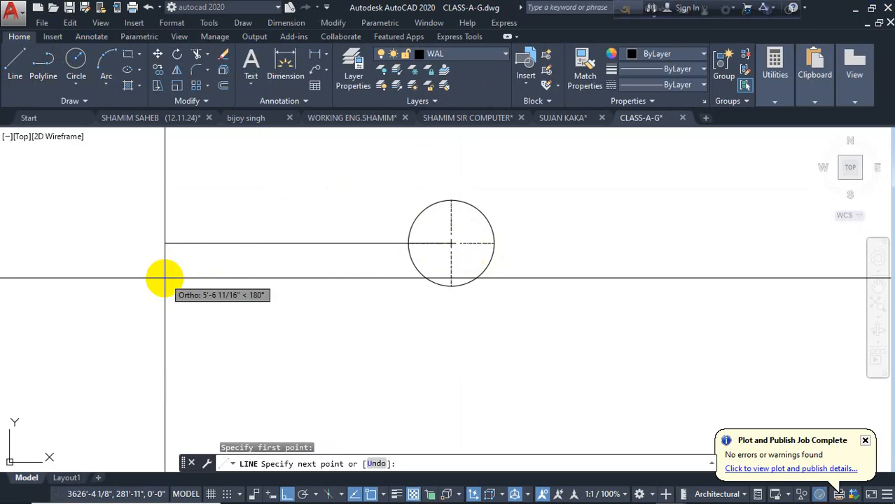
text(60)
key(Return)
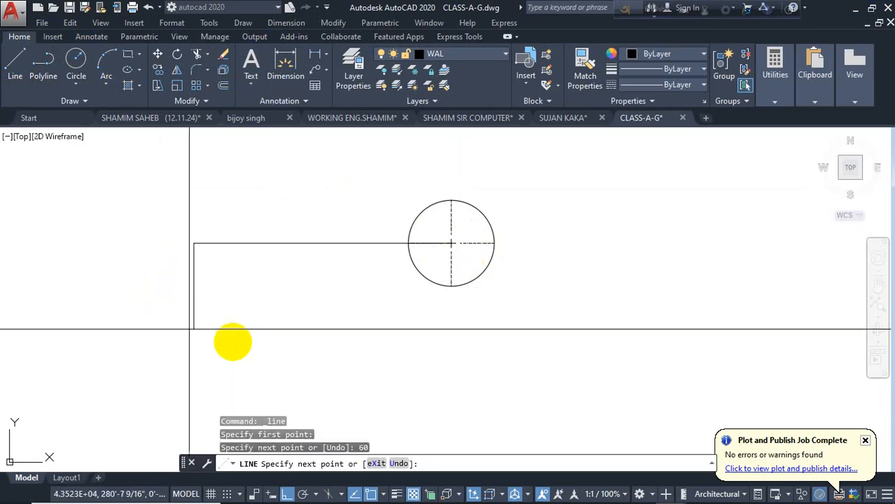
key(Escape)
- Copy the circle and its center mark from its center to the left end of the line
click(543, 194)
click(387, 202)
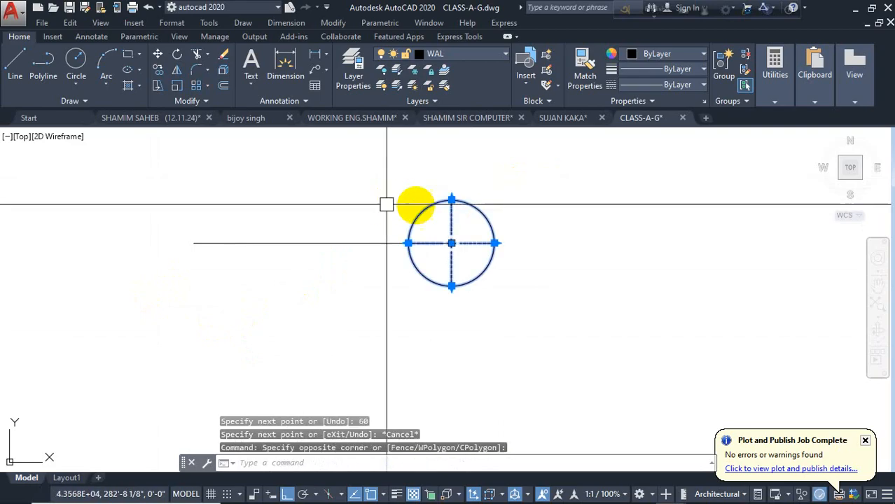
text(co)
key(Return)
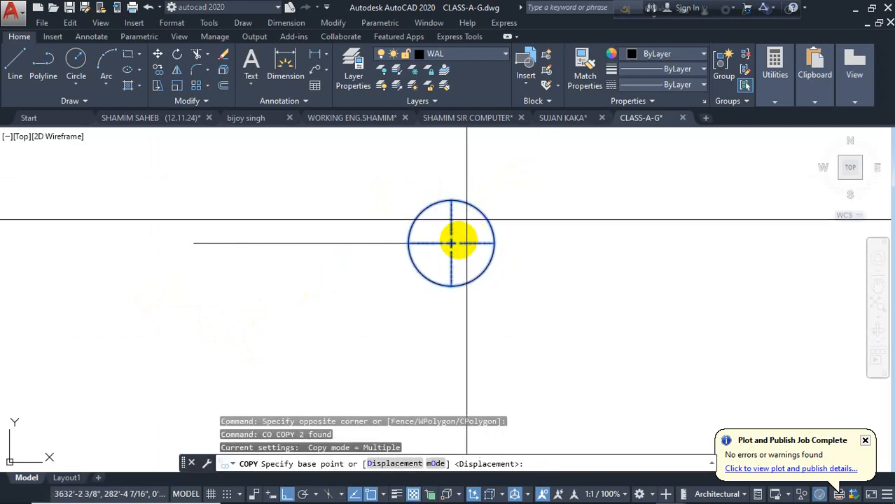
click(451, 243)
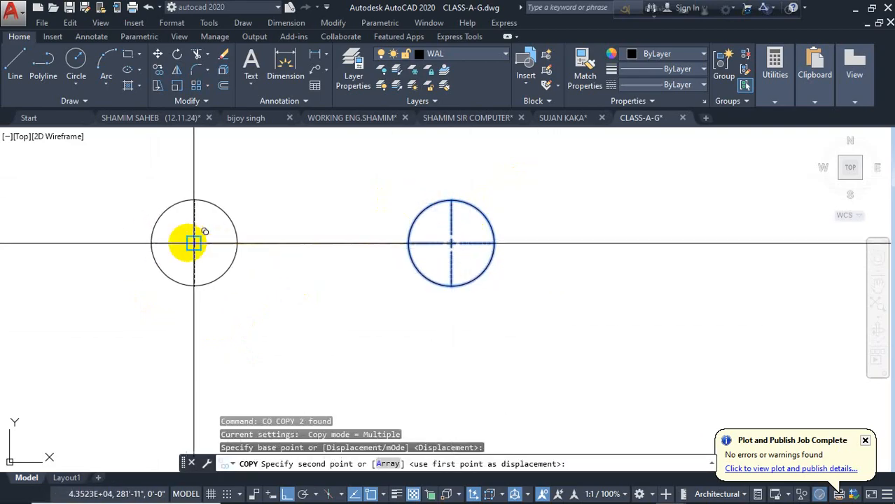
click(193, 243)
key(Escape)
- Delete the line joining the two circle centers and undo the deletion
click(351, 224)
click(294, 294)
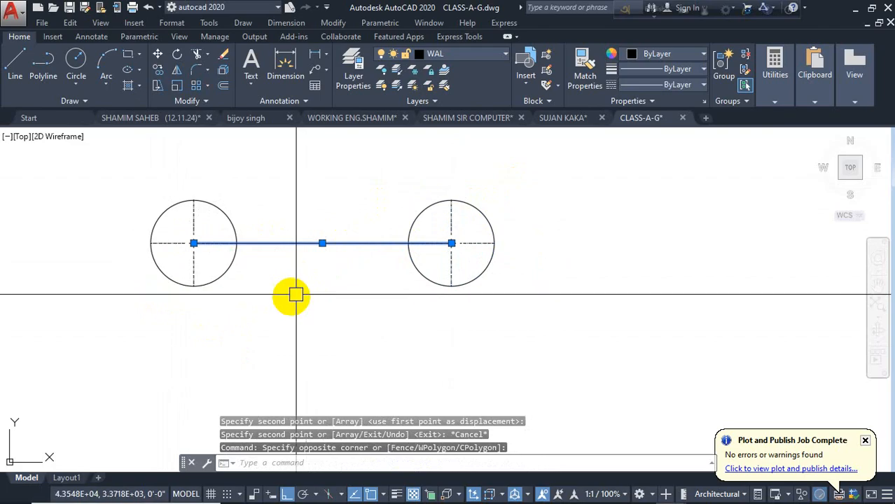
key(Delete)
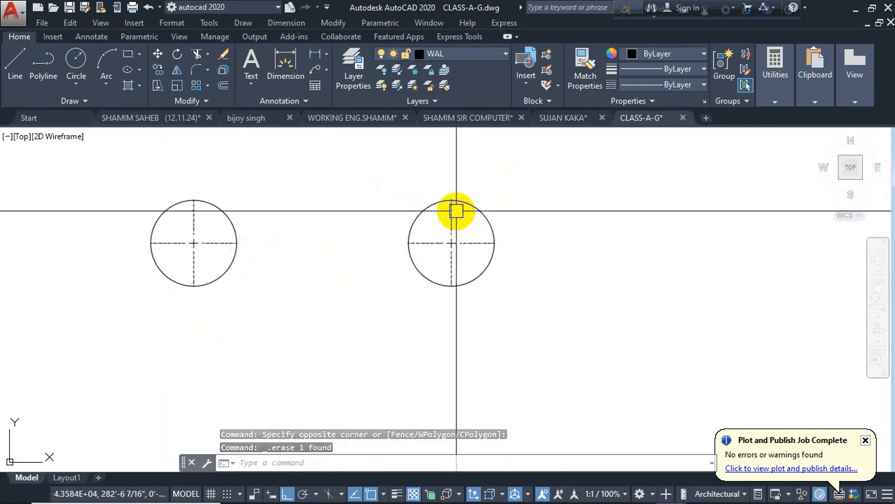
key(ctrl+z)
click(523, 192)
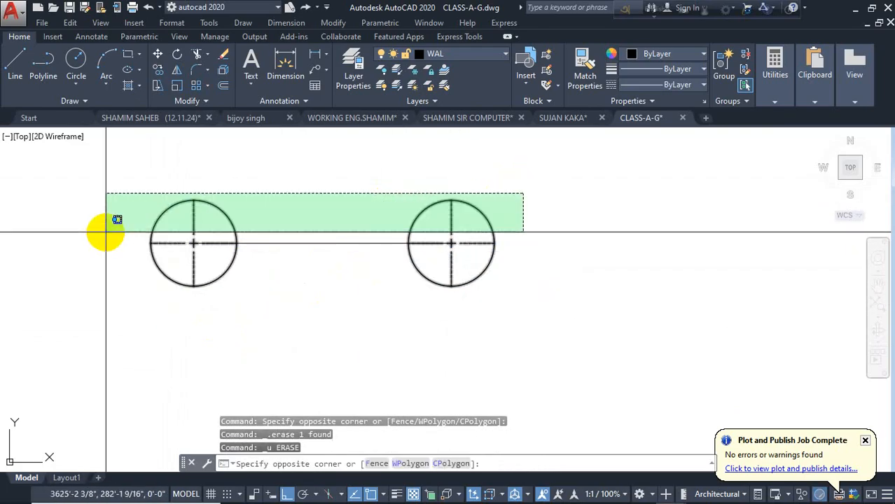
click(109, 230)
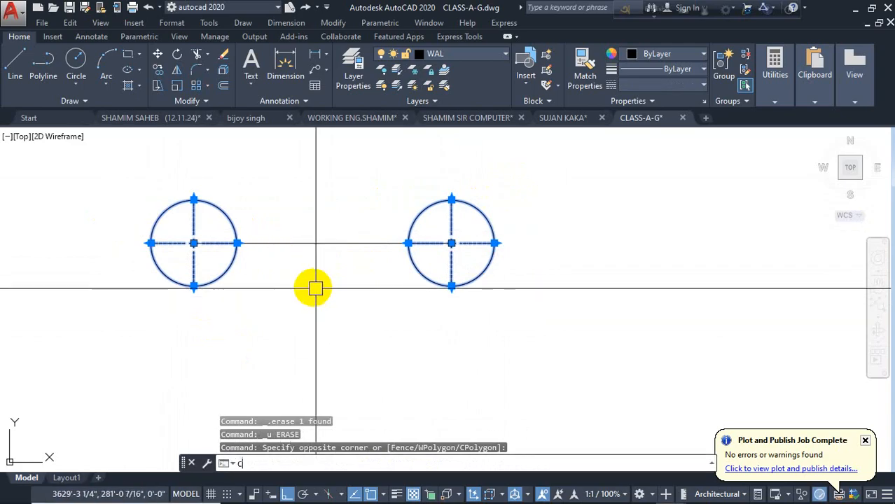
key(Return)
click(323, 243)
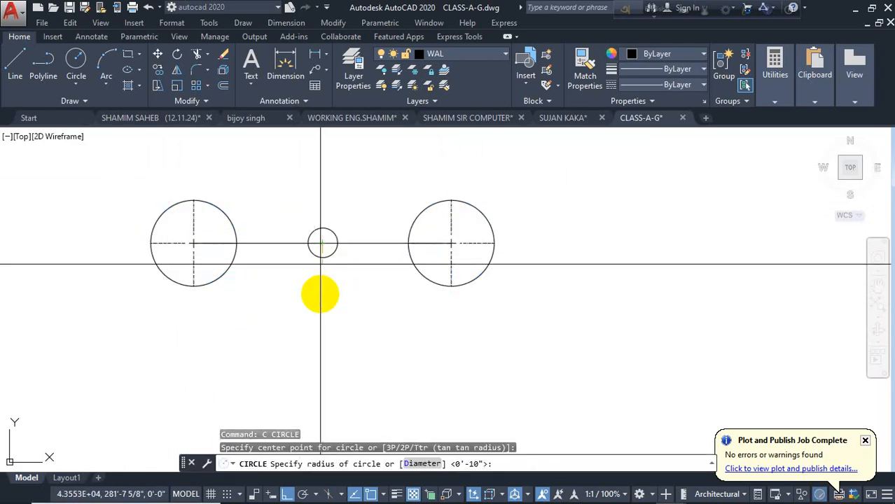
key(Escape)
- Copy both circles with their center marks from the connecting line's midpoint to the geometric center of the column at grid E-3
click(528, 207)
click(112, 222)
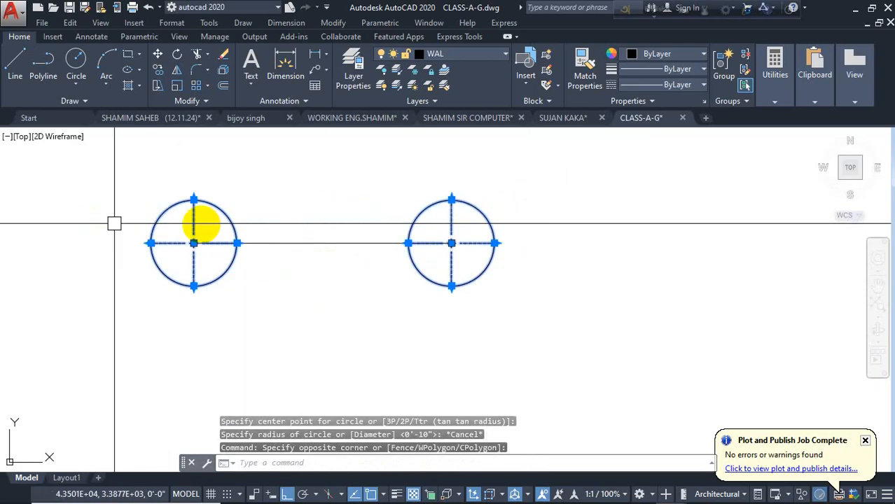
text(co)
key(Return)
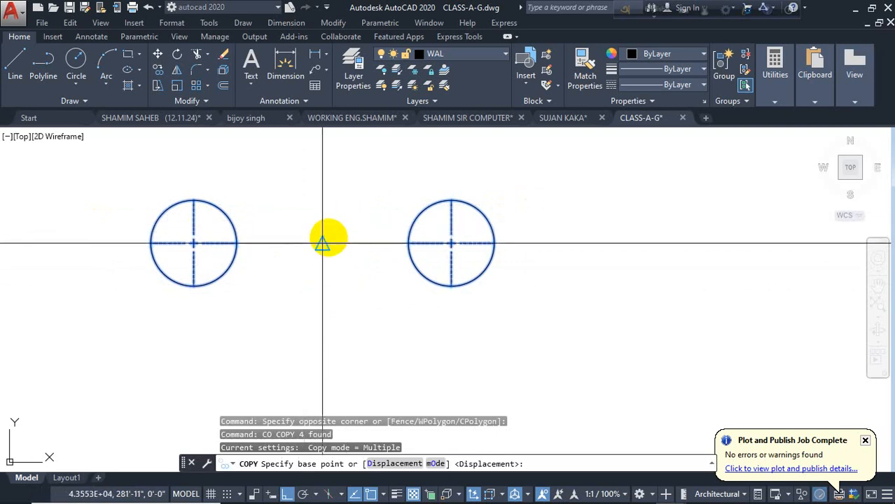
click(322, 244)
scroll(429, 231, down, 5)
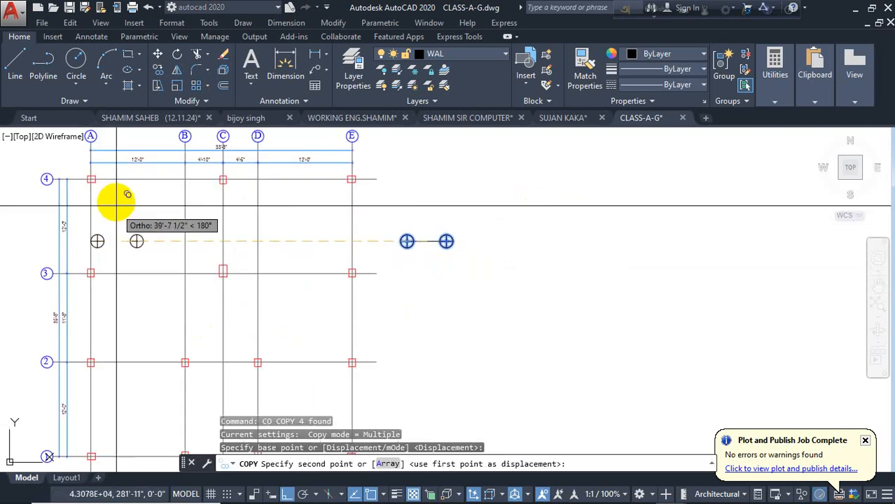
scroll(372, 274, up, 5)
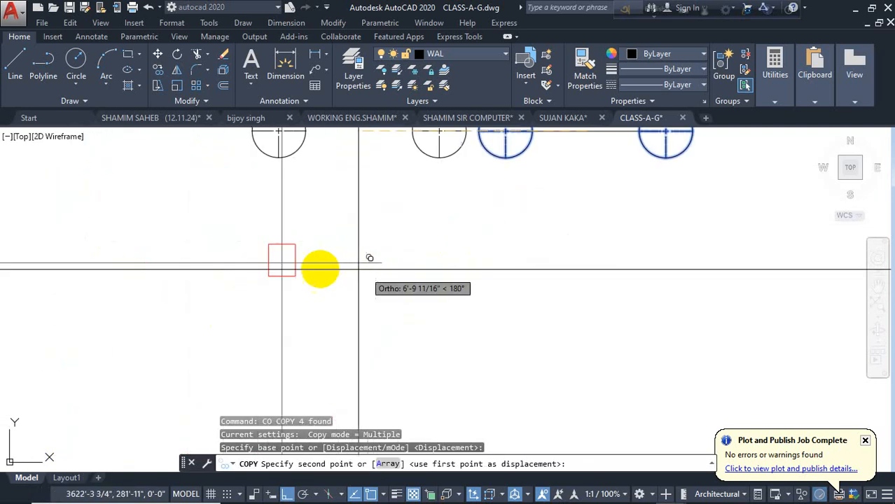
scroll(298, 258, up, 5)
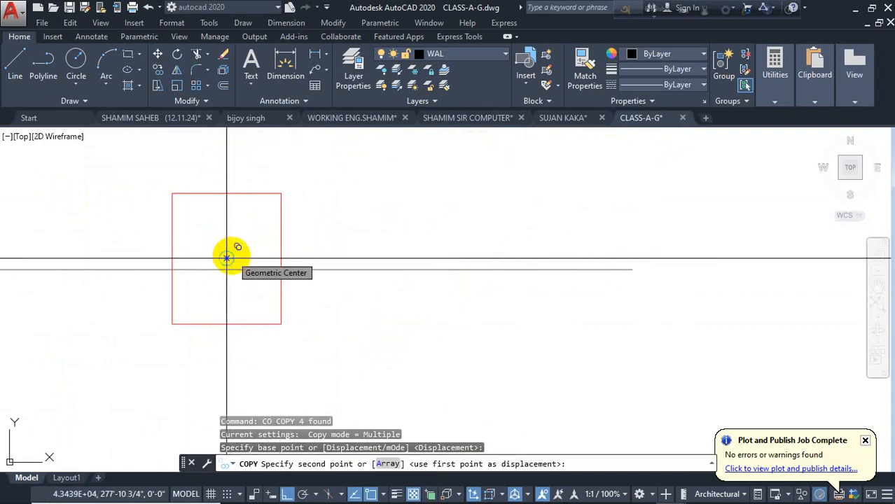
click(226, 258)
- Place another copy of the circle pair centered on the column at grid E-1 and finish copying
scroll(354, 304, down, 10)
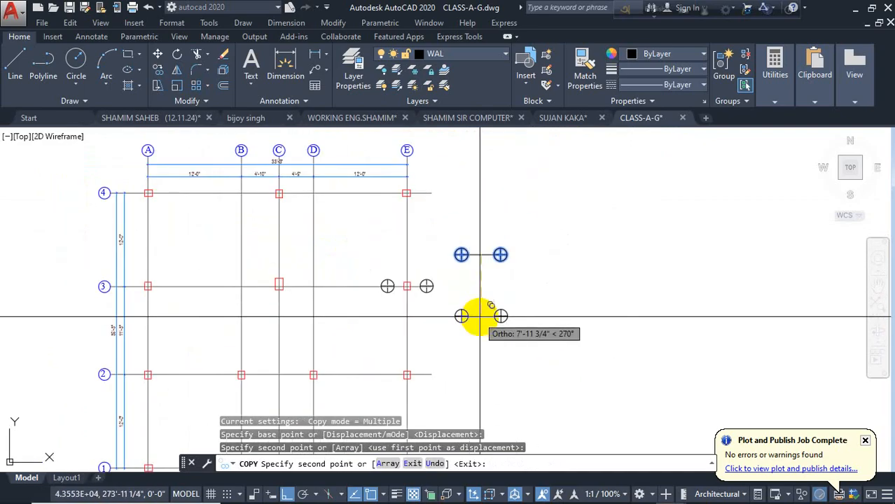
middle_drag(479, 319, 459, 241)
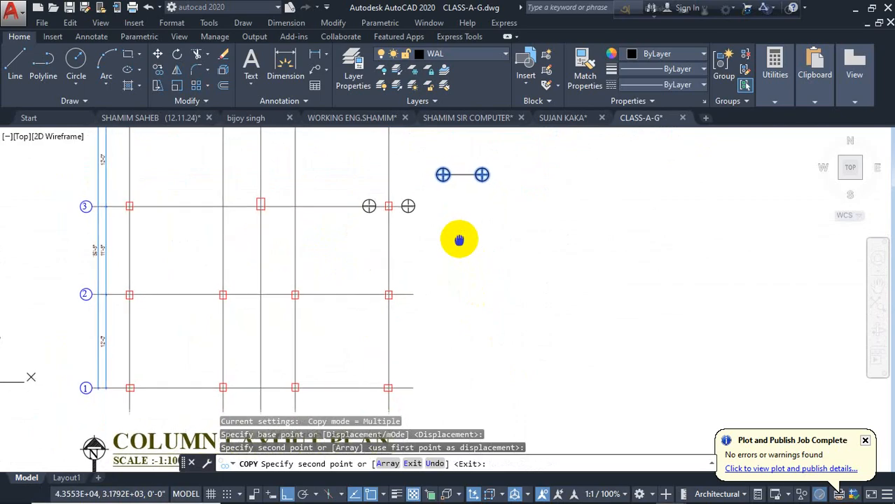
scroll(443, 303, up, 2)
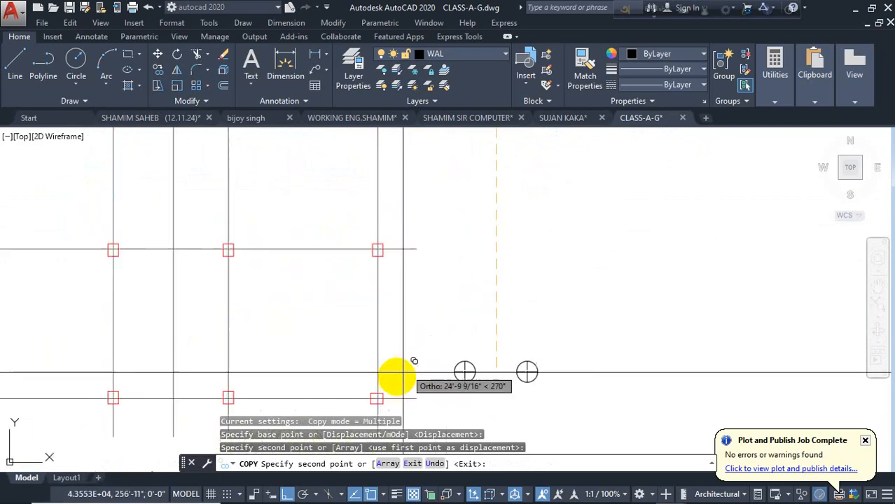
scroll(388, 301, up, 5)
scroll(381, 330, up, 4)
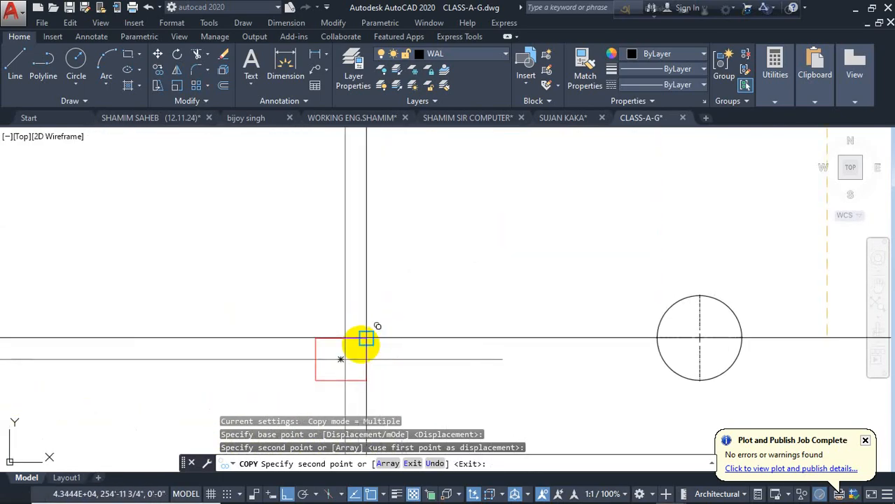
click(328, 368)
scroll(244, 305, down, 6)
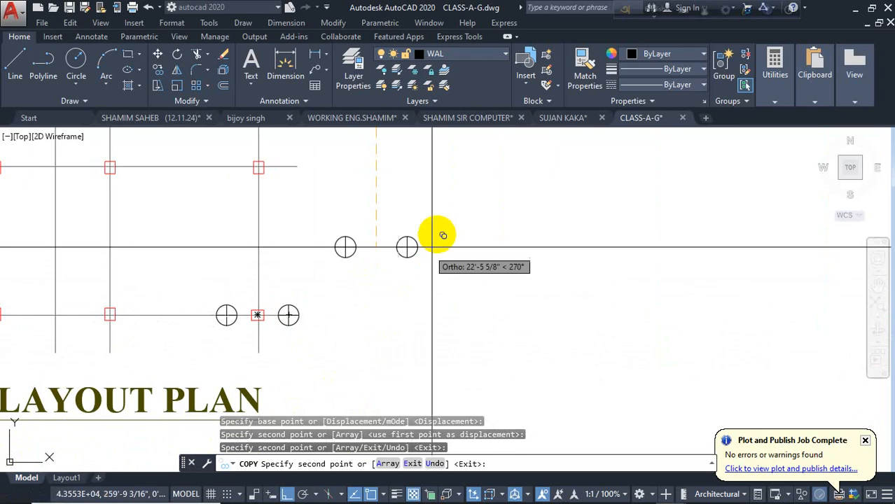
key(Escape)
- Rotate the original circle pair and its connecting line beside the plan to a vertical orientation
mouse_move(339, 211)
middle_down()
mouse_move(356, 285)
mouse_move(312, 279)
middle_up()
scroll(312, 280, down, 3)
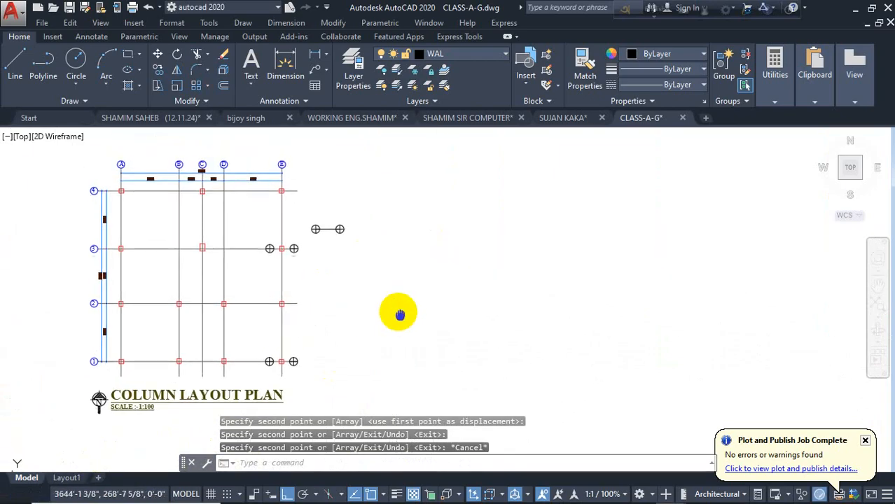
scroll(253, 293, up, 3)
click(404, 201)
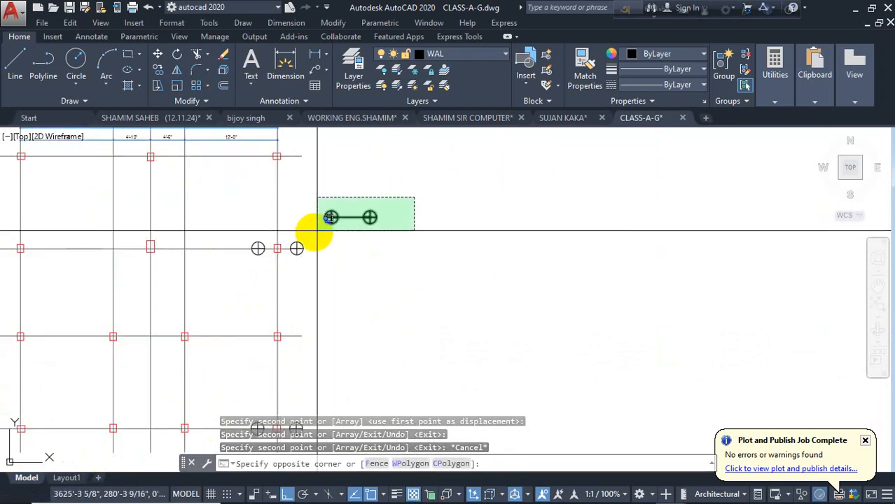
click(318, 250)
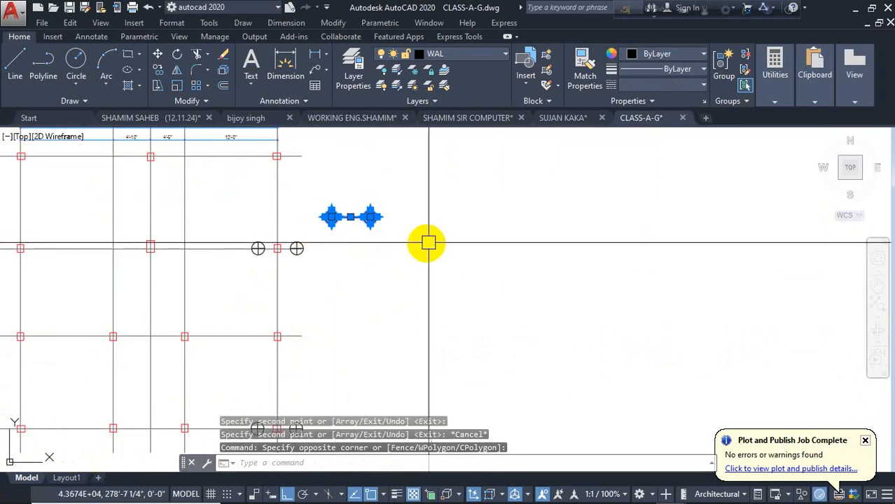
text(RO)
key(Return)
click(432, 244)
scroll(448, 294, up, 4)
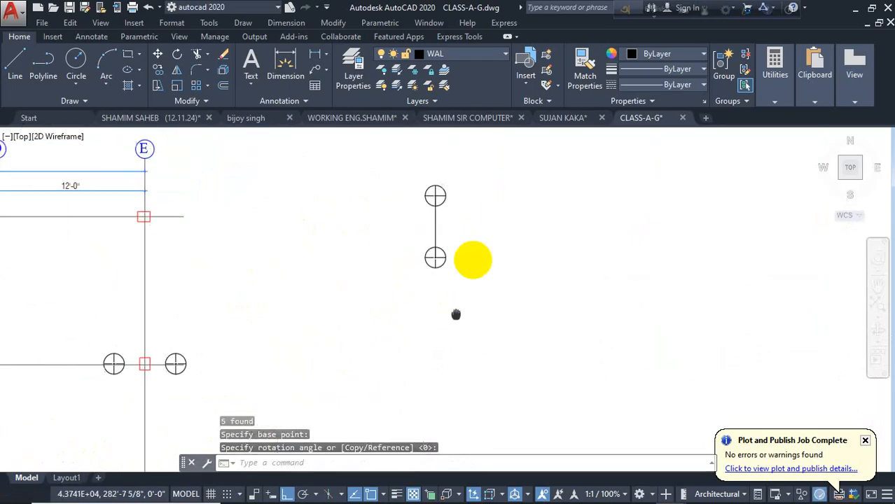
- Copy the two vertically arranged circles with their center marks from the connecting line's midpoint to the geometric center of column E-2
click(474, 157)
click(474, 157)
click(392, 160)
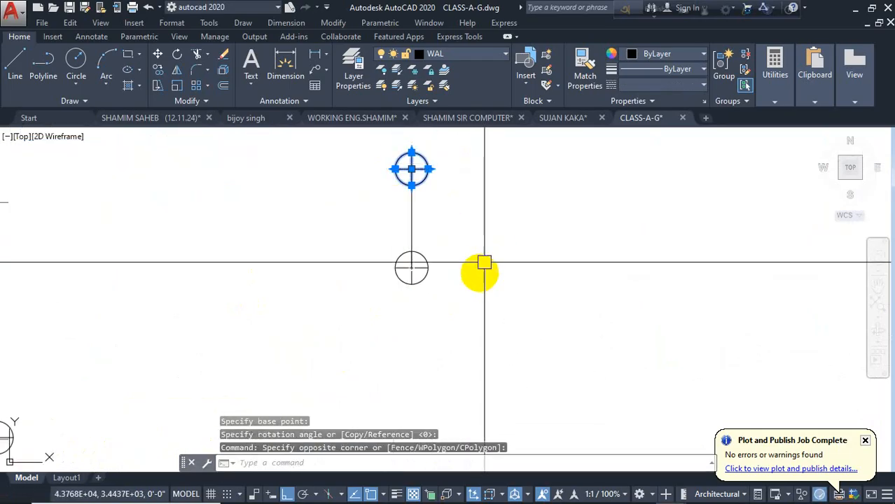
click(476, 269)
click(370, 304)
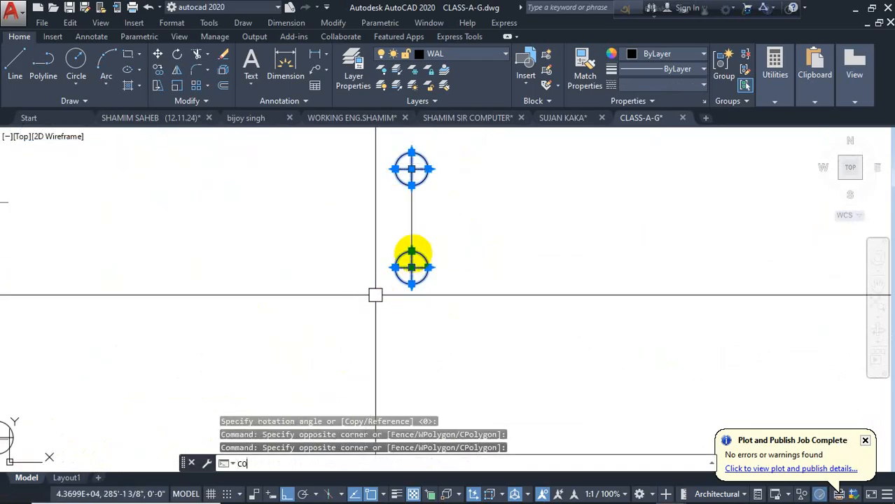
text(co)
key(Return)
click(411, 219)
scroll(438, 293, down, 4)
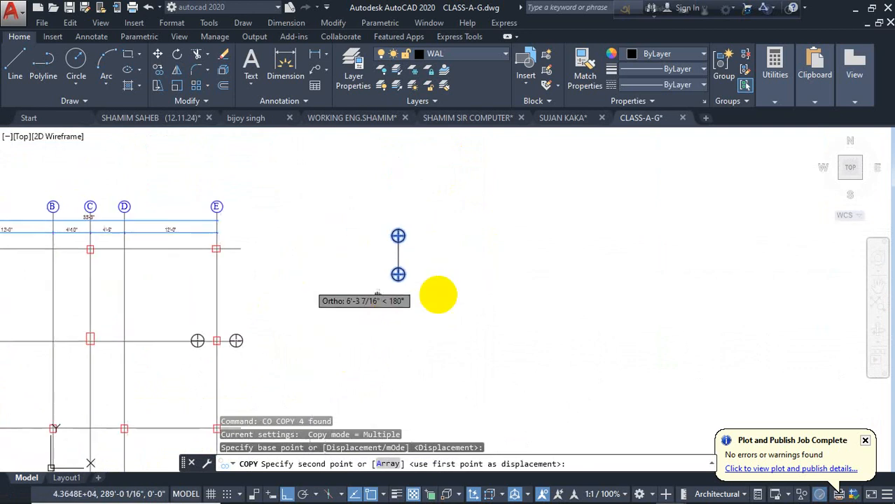
scroll(322, 280, up, 3)
middle_drag(323, 299, 345, 173)
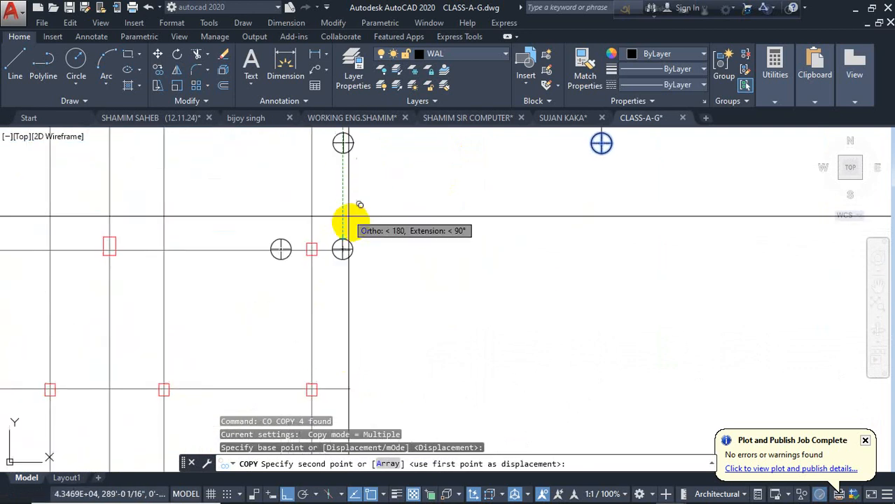
scroll(352, 221, down, 2)
scroll(328, 340, up, 4)
scroll(319, 298, up, 7)
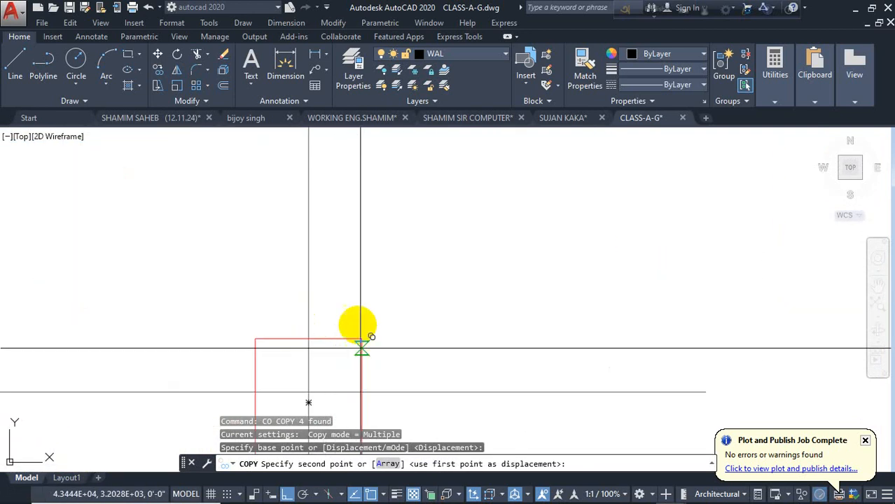
middle_drag(361, 350, 375, 240)
click(334, 275)
scroll(334, 276, down, 5)
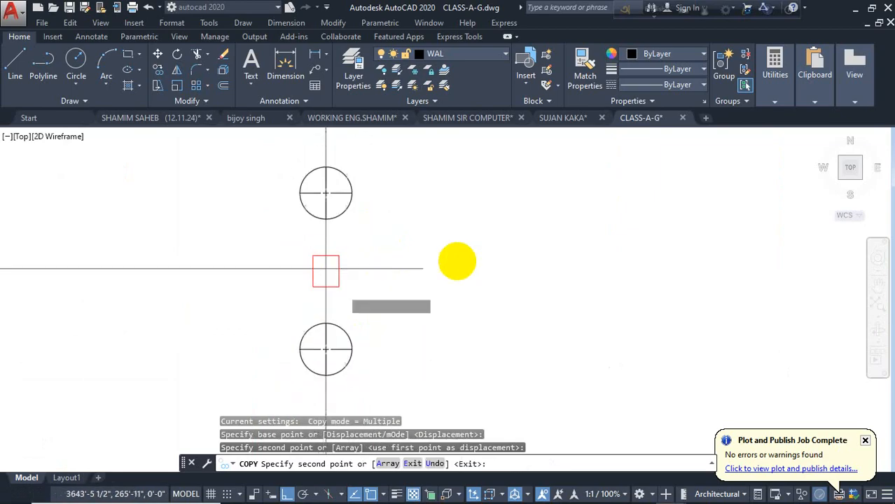
key(Escape)
- Copy the vertical circle pair at column E-2 from that column's geometric center to the center of column A-2
scroll(456, 256, down, 5)
scroll(505, 268, up, 2)
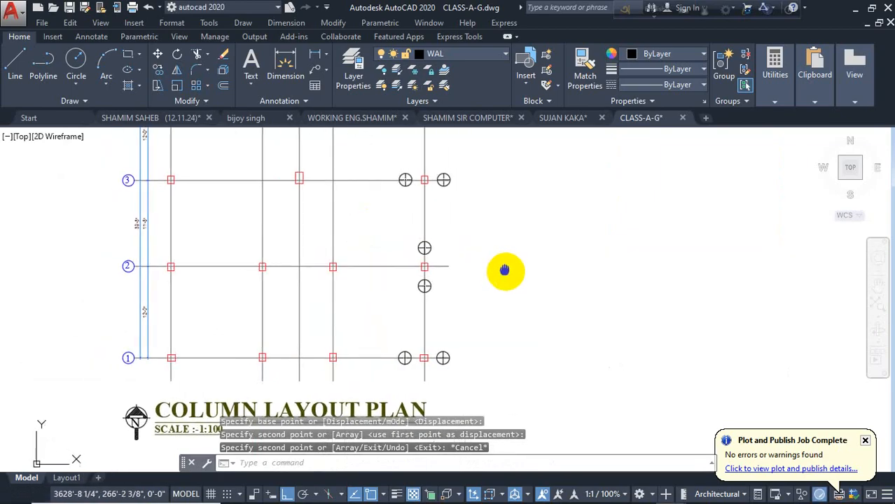
scroll(494, 307, up, 6)
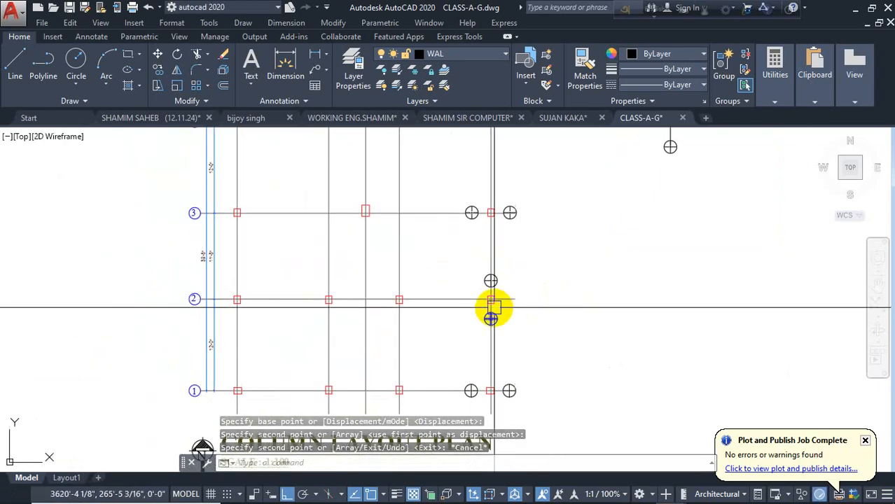
click(519, 312)
click(480, 355)
click(515, 196)
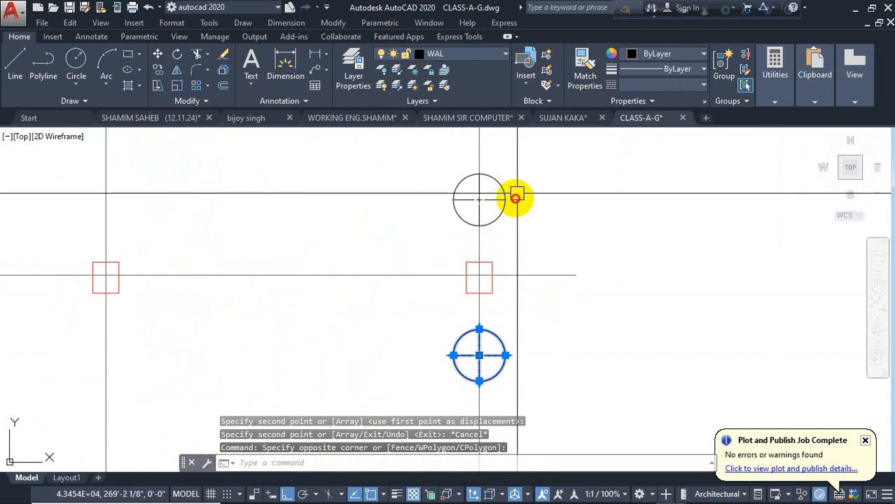
text(co)
key(Return)
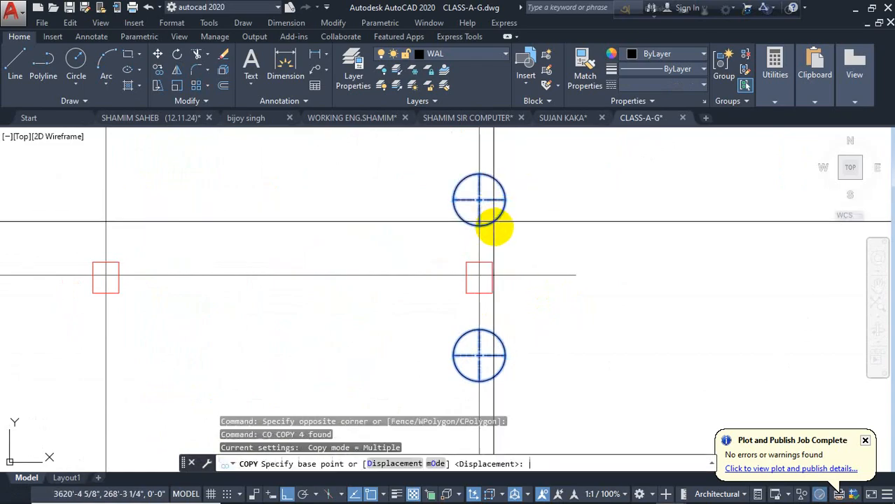
scroll(491, 269, up, 2)
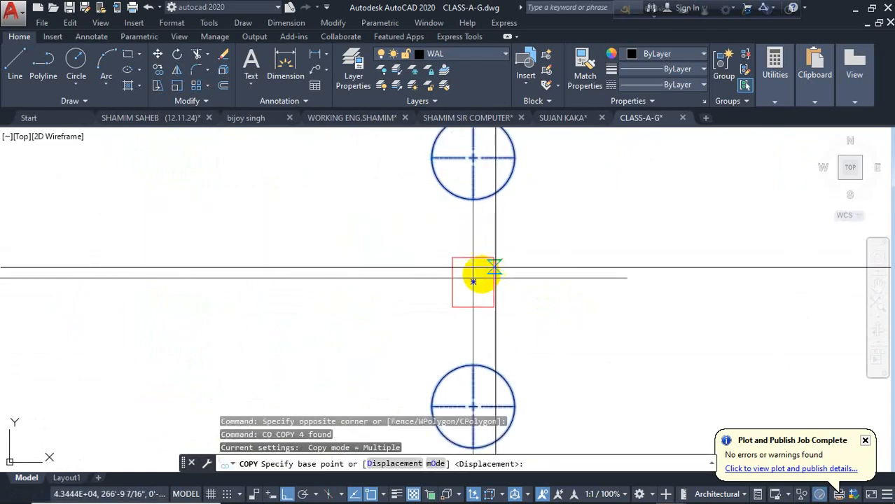
click(474, 282)
scroll(580, 263, down, 3)
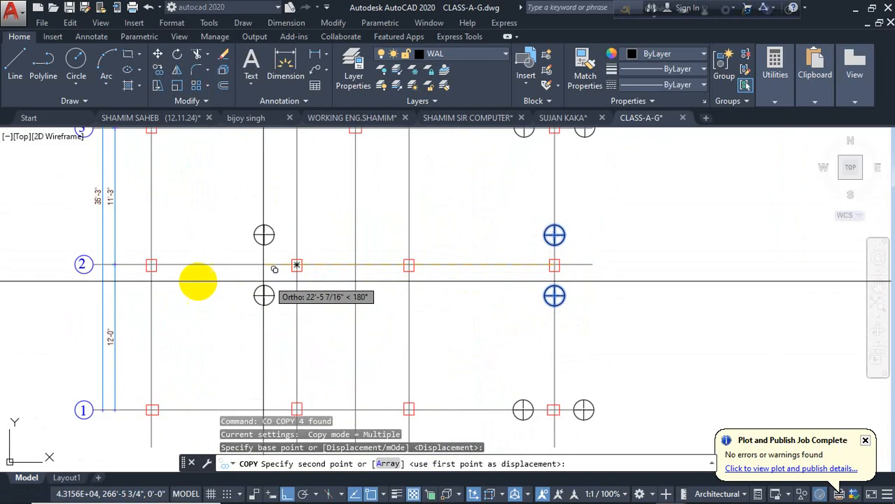
scroll(145, 247, up, 3)
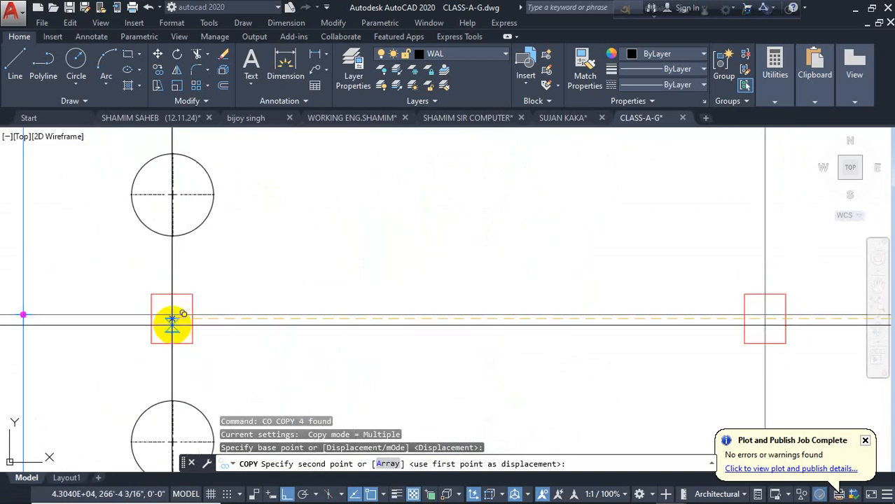
click(172, 318)
- Place another copy of the vertical circle pair centered on column A-3 and finish copying
scroll(270, 272, down, 2)
middle_drag(314, 154, 304, 412)
scroll(214, 325, up, 3)
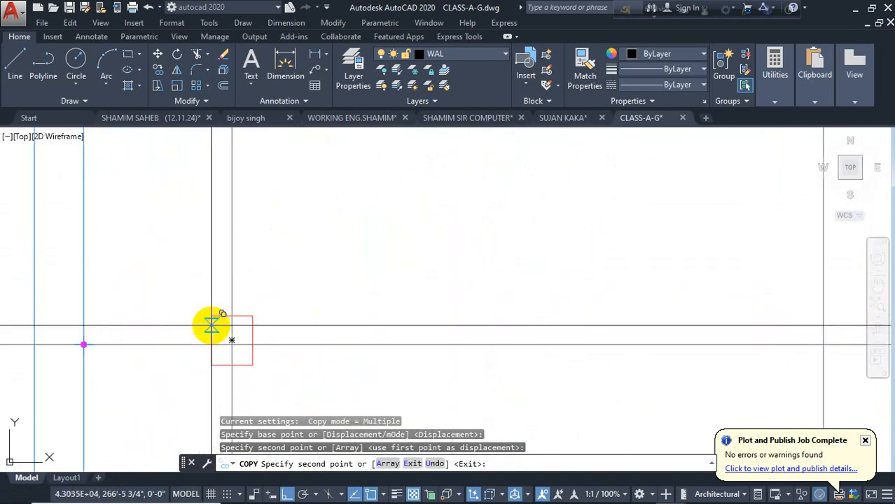
click(243, 350)
scroll(288, 259, down, 3)
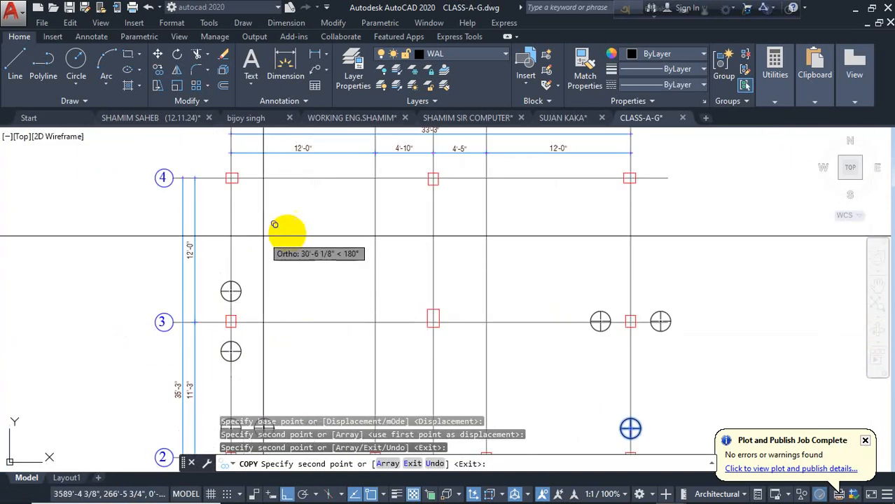
key(Escape)
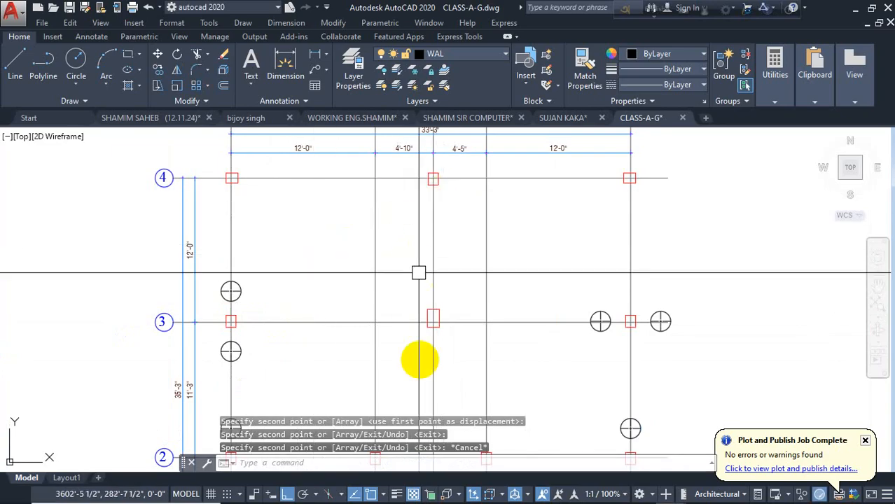
- Draw a horizontal line to the right from the midpoint of the original circle pair's connecting line beside the plan
scroll(413, 294, down, 4)
scroll(501, 216, up, 5)
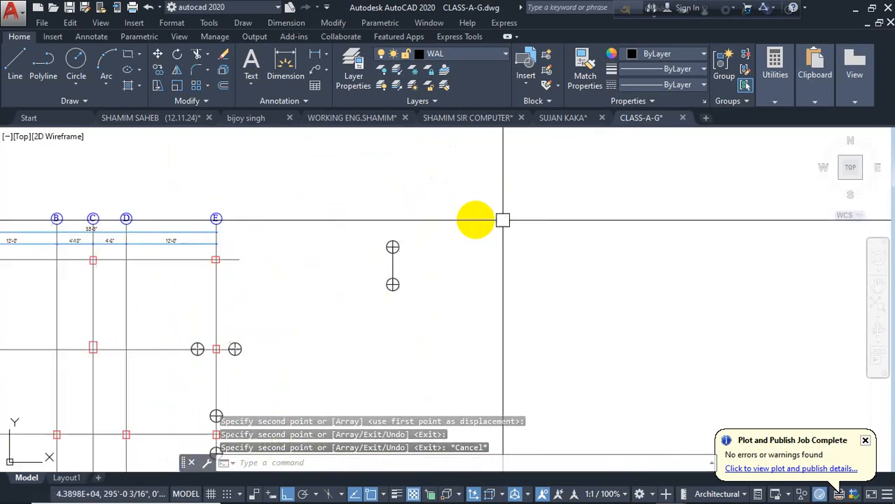
click(451, 225)
key(Escape)
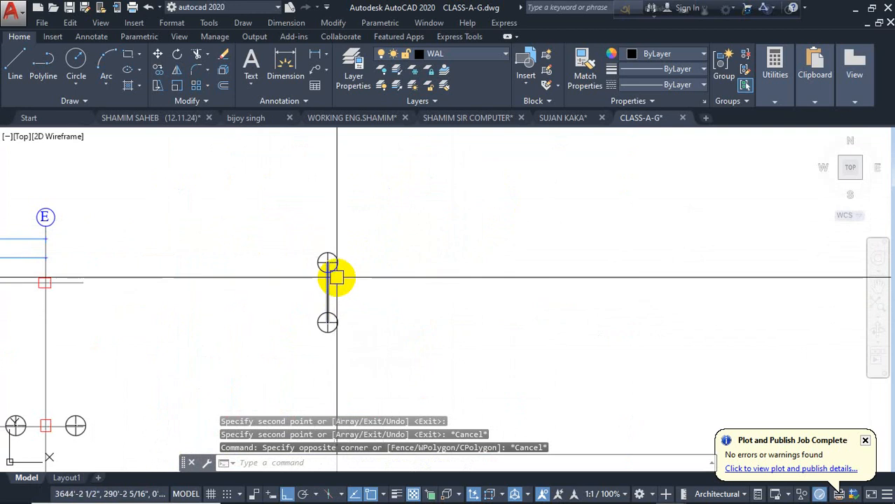
scroll(337, 278, up, 2)
text(L)
key(Return)
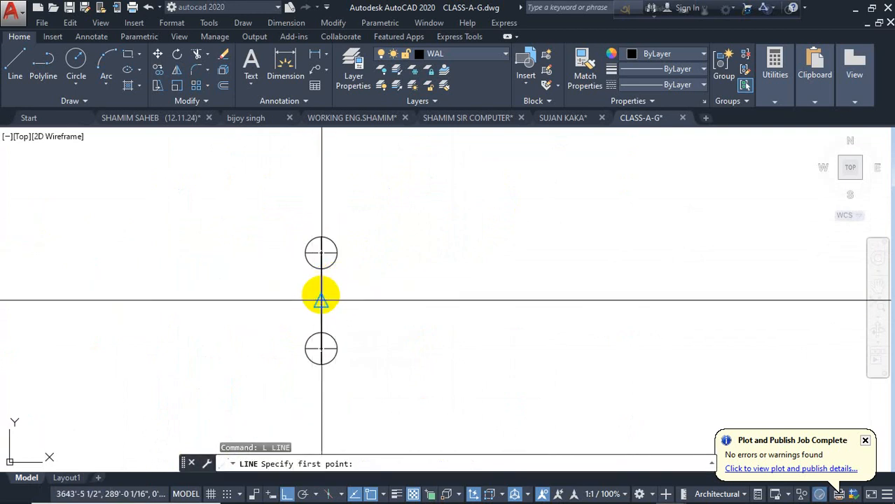
click(321, 300)
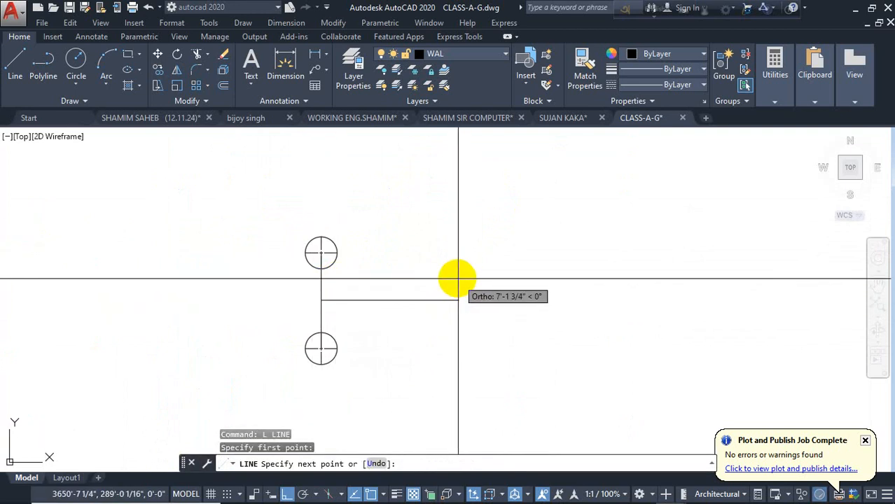
click(414, 291)
key(Escape)
- Copy the upper circle and its center mark from its center to the free end of the horizontal line
click(374, 232)
click(295, 256)
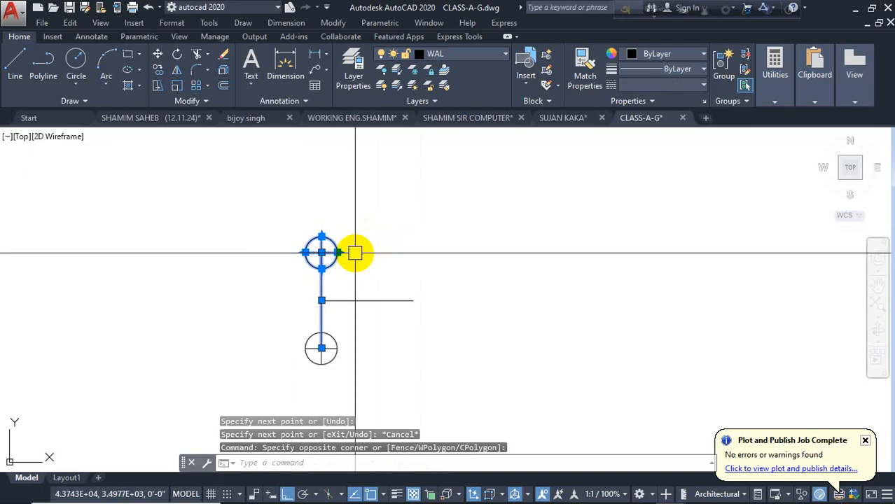
key(Escape)
click(363, 234)
click(313, 245)
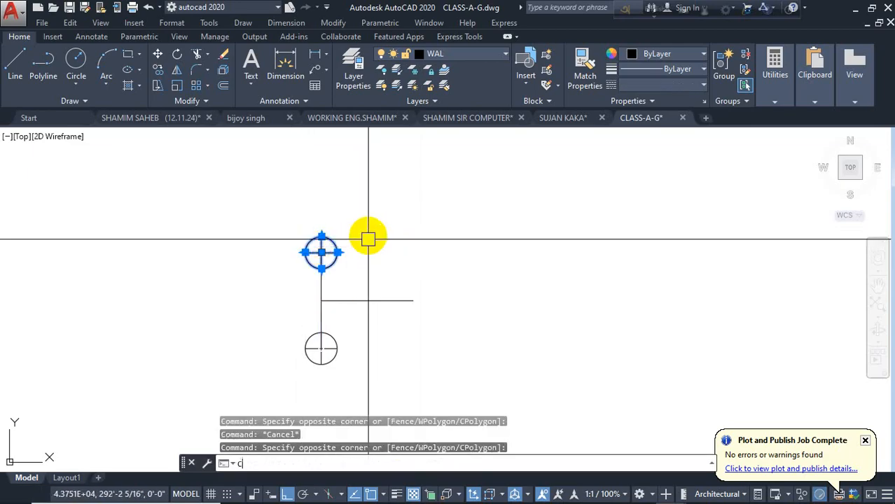
text(o)
key(Return)
click(321, 252)
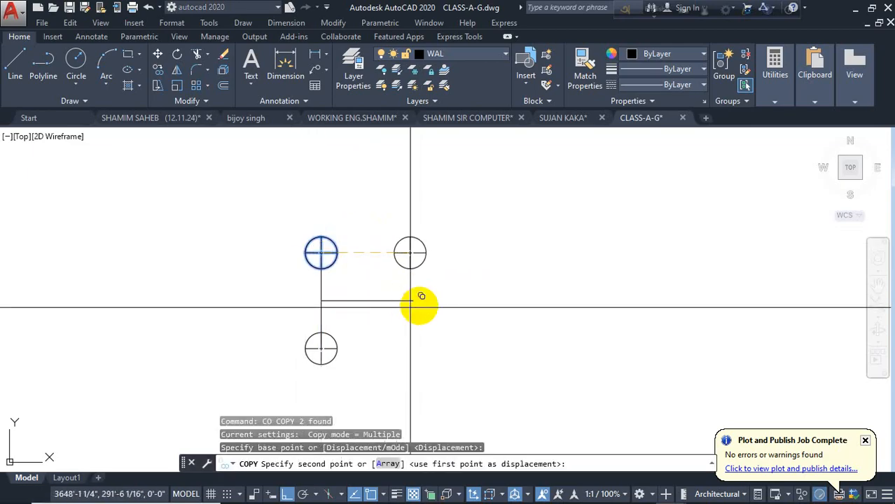
click(413, 300)
key(Escape)
- Delete the stray circle copy and its center mark directly above the circle at the horizontal line's end
click(409, 250)
click(410, 258)
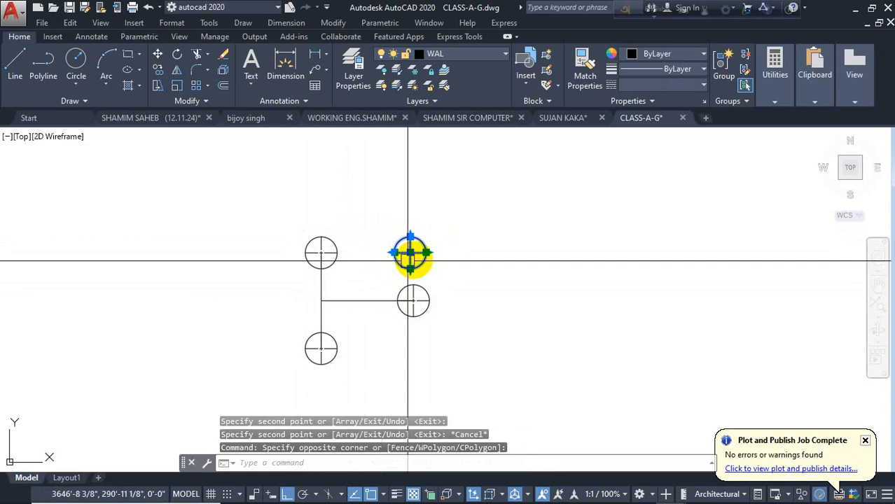
key(Delete)
- Add an aligned dimension between the centers of the upper circle and the circle at the horizontal line's end
click(286, 22)
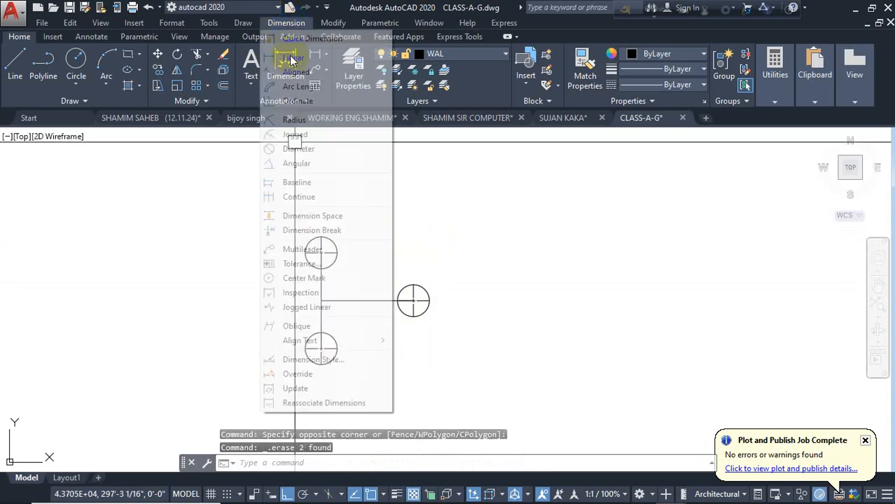
click(294, 68)
scroll(340, 240, up, 4)
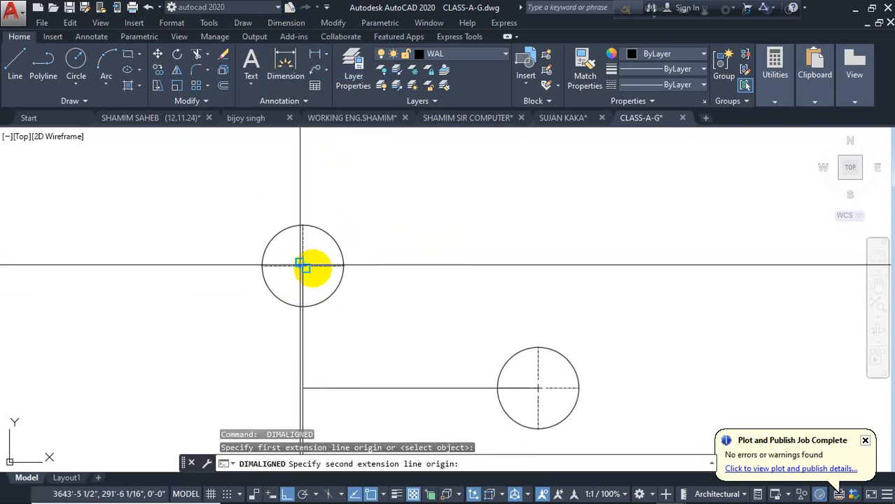
scroll(312, 267, up, 4)
key(Return)
key(Return)
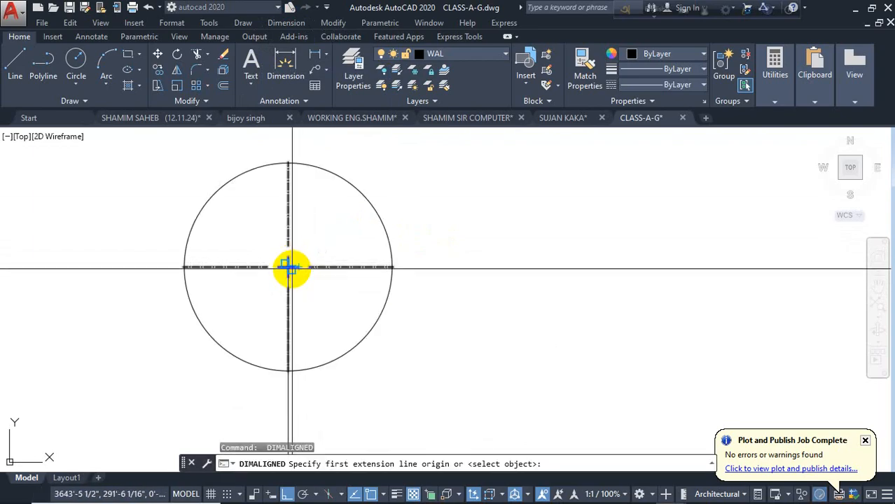
click(287, 267)
scroll(230, 244, down, 4)
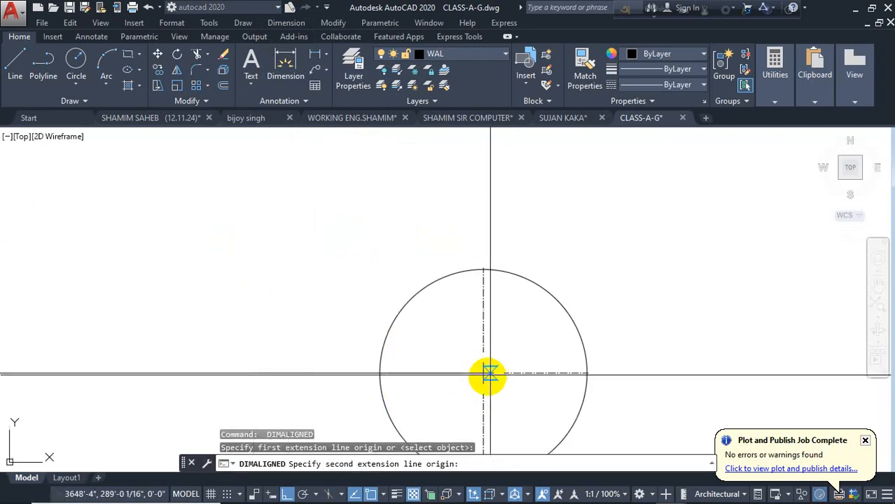
click(484, 375)
scroll(455, 360, down, 3)
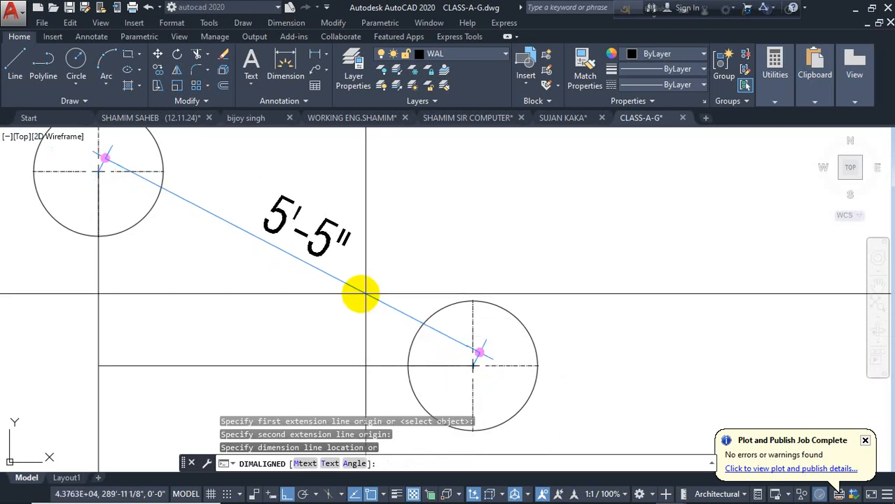
click(329, 296)
key(Escape)
- Stretch the right circle and the horizontal line's end leftward to a center distance of 5'-0" from the upper circle
middle_drag(330, 300, 336, 244)
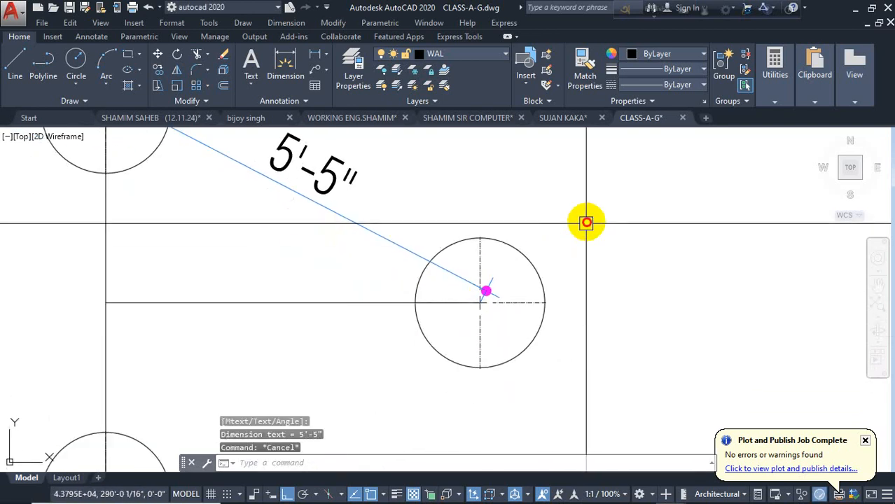
click(587, 221)
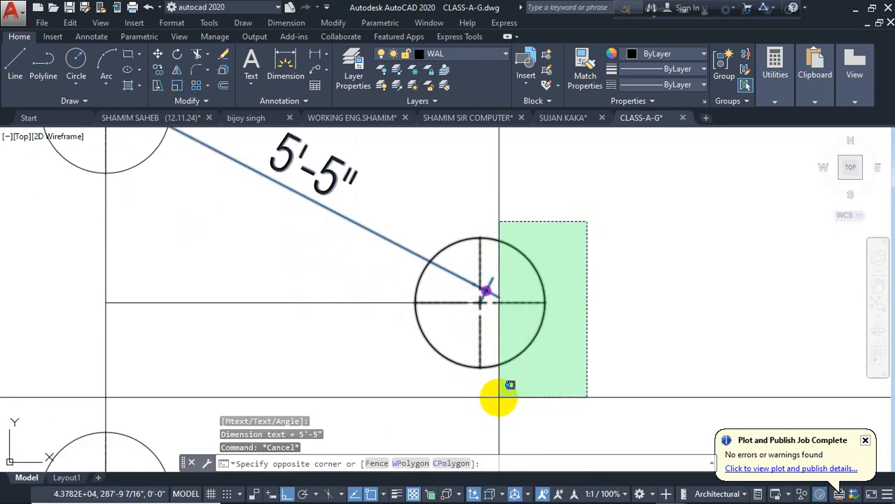
click(474, 397)
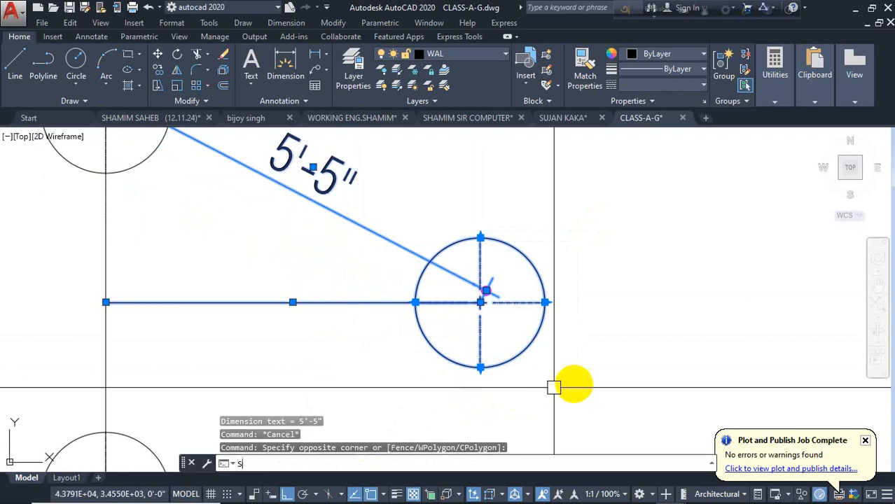
text(s)
key(Return)
click(605, 380)
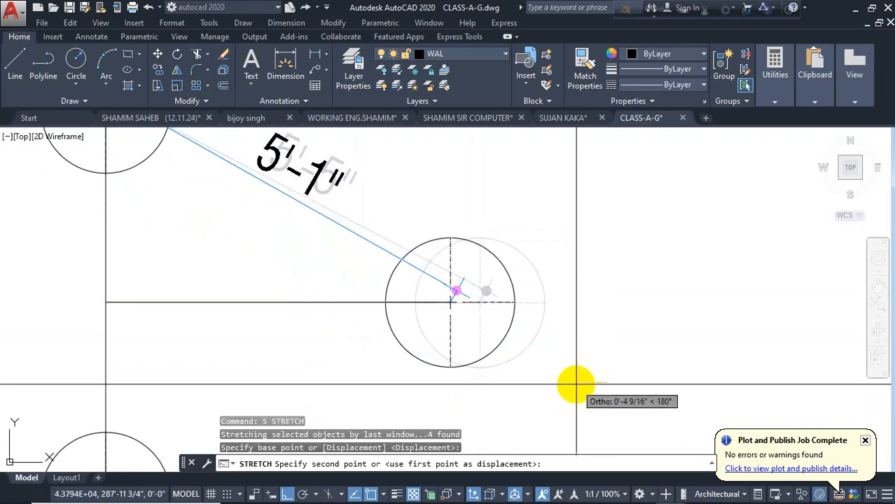
click(575, 379)
- Delete the aligned dimension between the centers of the upper circle and the circle at the horizontal line's end
scroll(572, 360, down, 4)
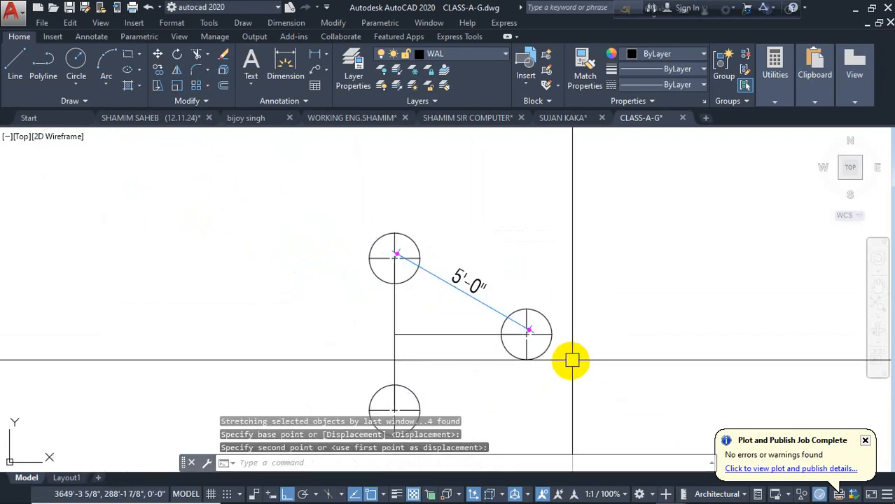
click(483, 304)
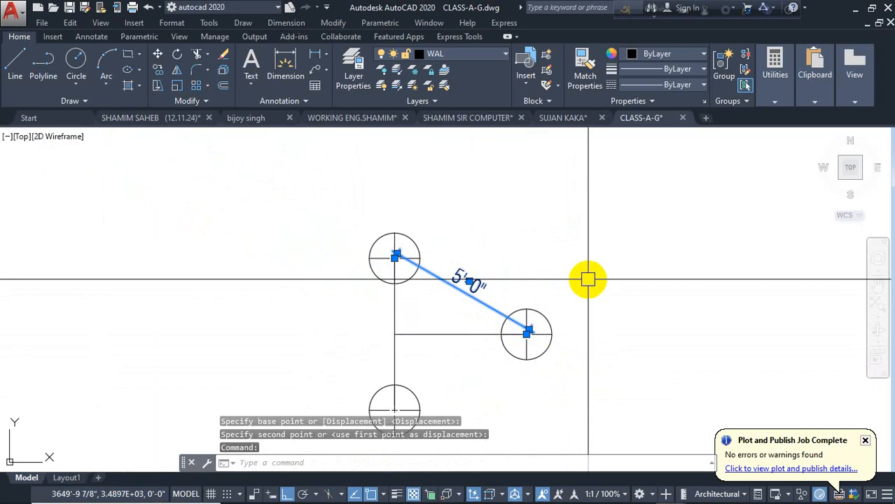
key(Delete)
- Create a block named R5Y5 from the three circles and their center marks, leaving out the connecting lines
click(561, 266)
click(490, 314)
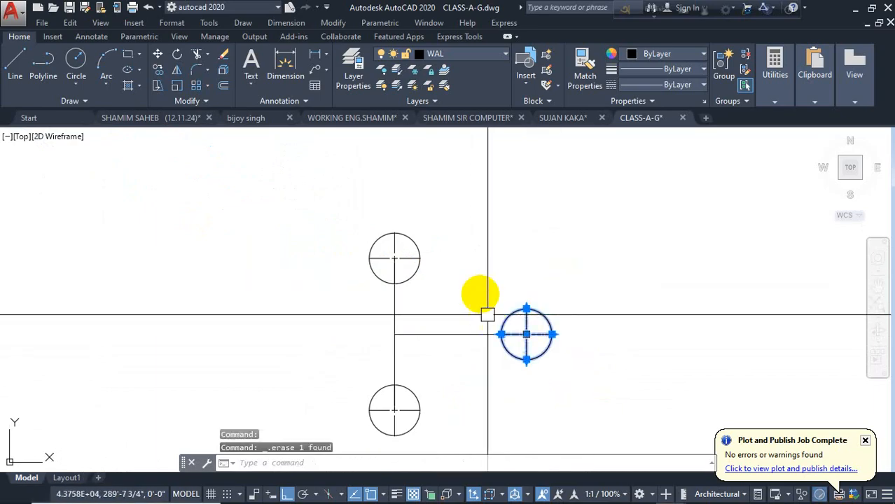
click(444, 209)
click(382, 239)
click(447, 369)
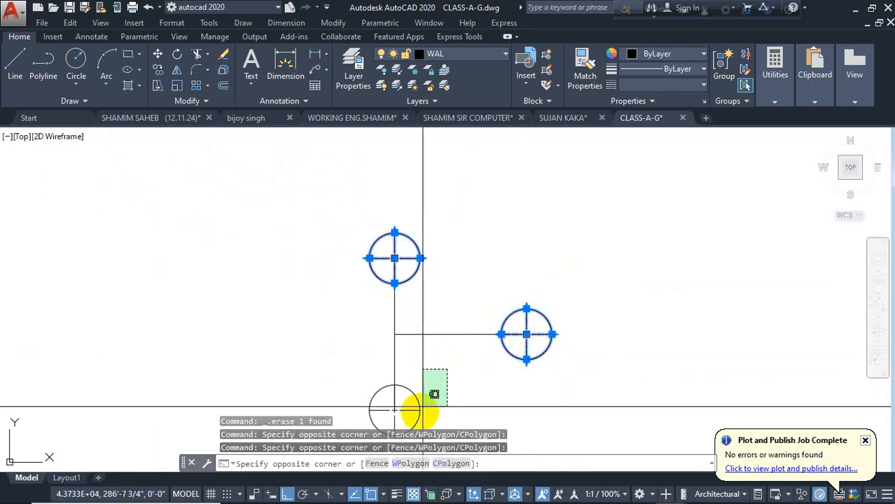
click(411, 420)
text(b)
key(Return)
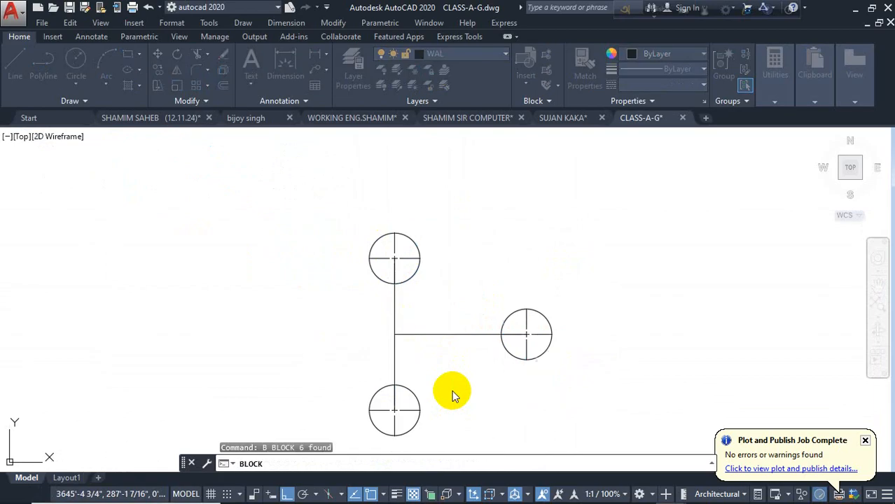
text(R5Y5)
click(496, 368)
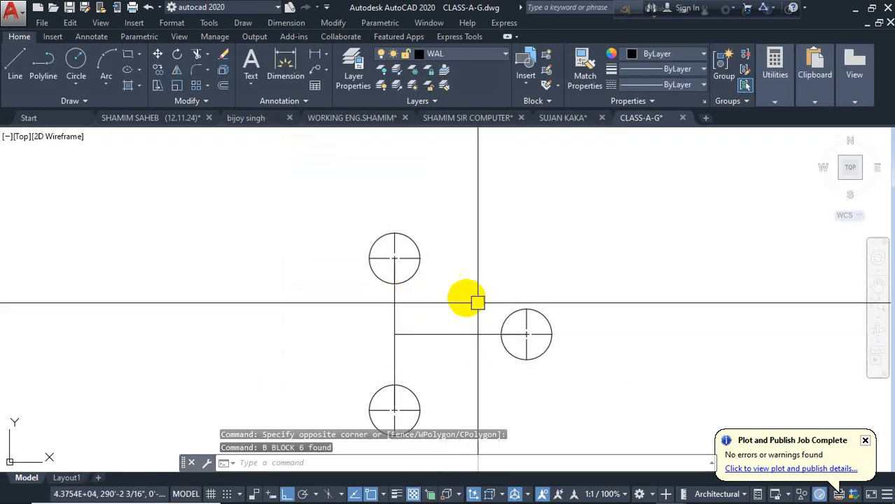
- Divide the horizontal line between the circles into 3 equal segments
middle_drag(397, 340, 321, 265)
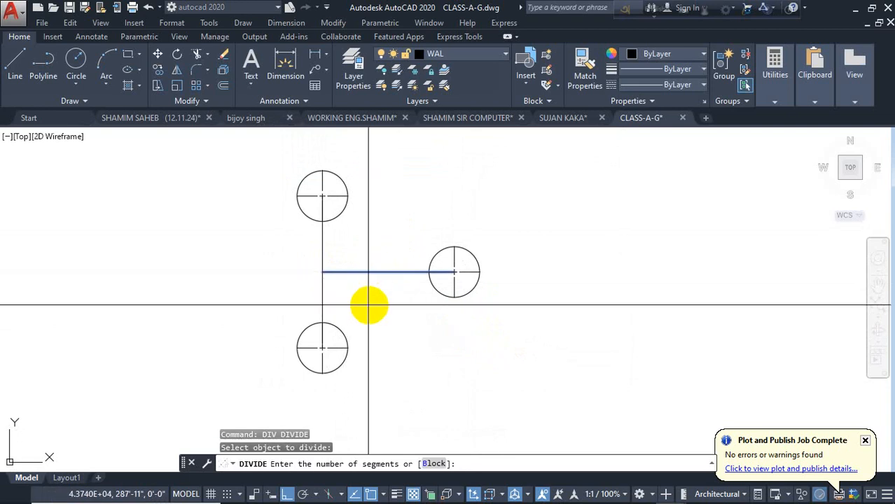
text(3)
key(Return)
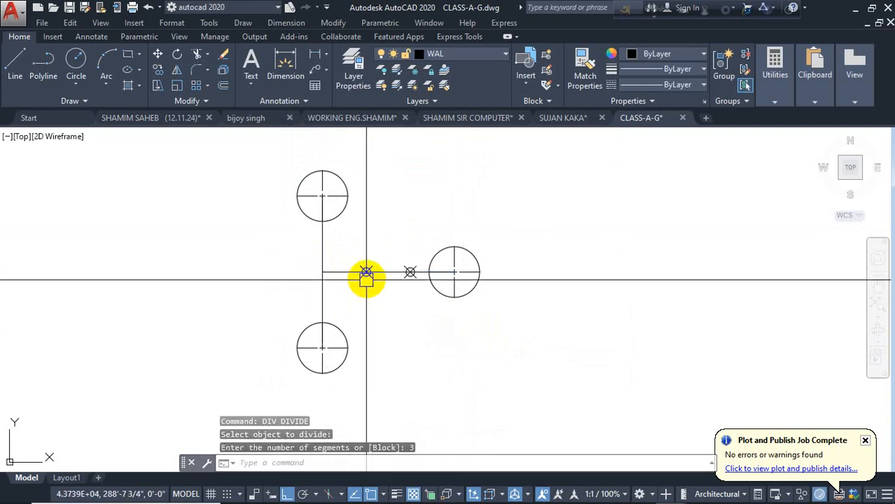
- Copy the three-circle block from the division point nearest the vertical line to the center of the interior column above grid row 2
scroll(367, 273, up, 2)
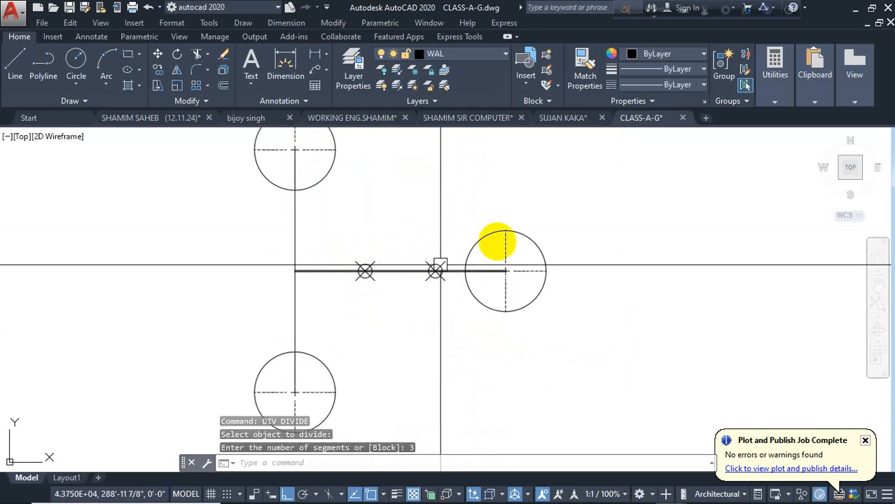
click(510, 232)
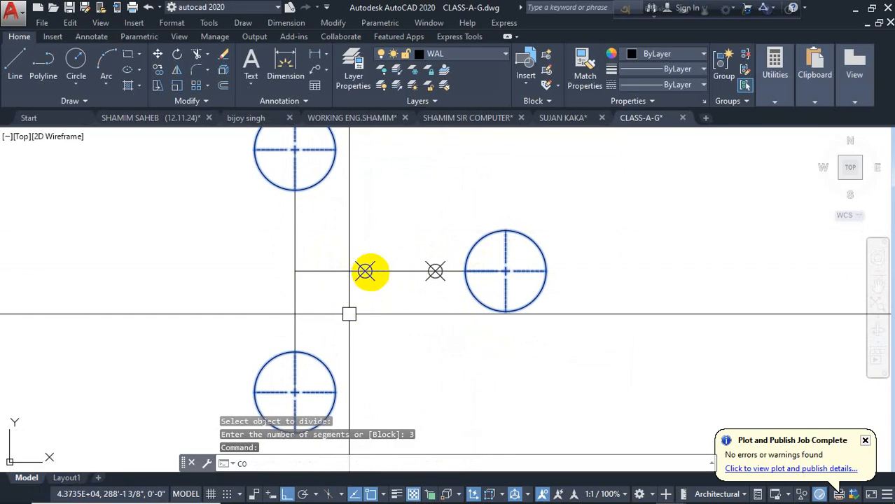
key(Return)
click(366, 271)
scroll(480, 238, down, 6)
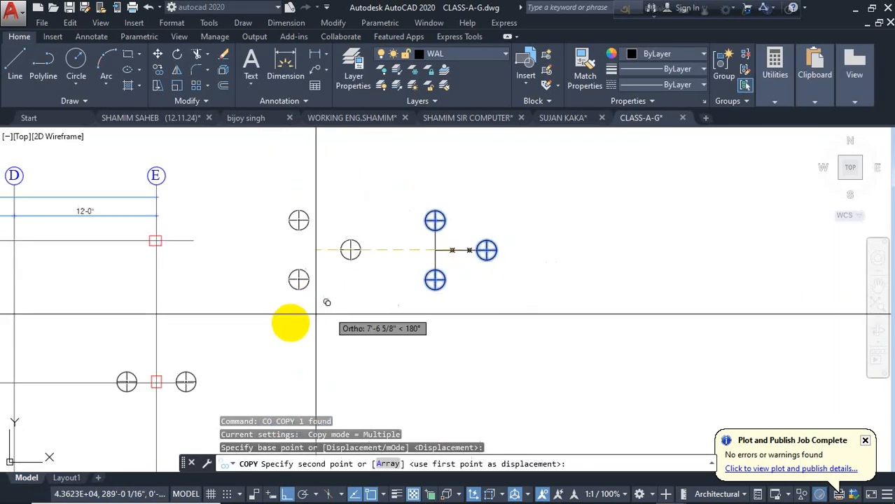
middle_drag(308, 319, 649, 220)
scroll(308, 264, up, 6)
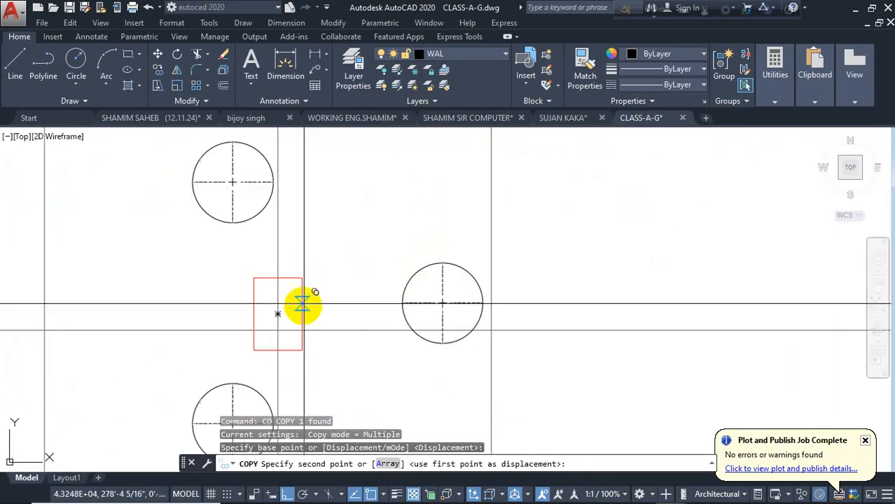
click(279, 315)
- Place another copy of the three-circle block on the center of an interior column in grid row 2
scroll(421, 273, down, 5)
middle_drag(443, 310, 419, 176)
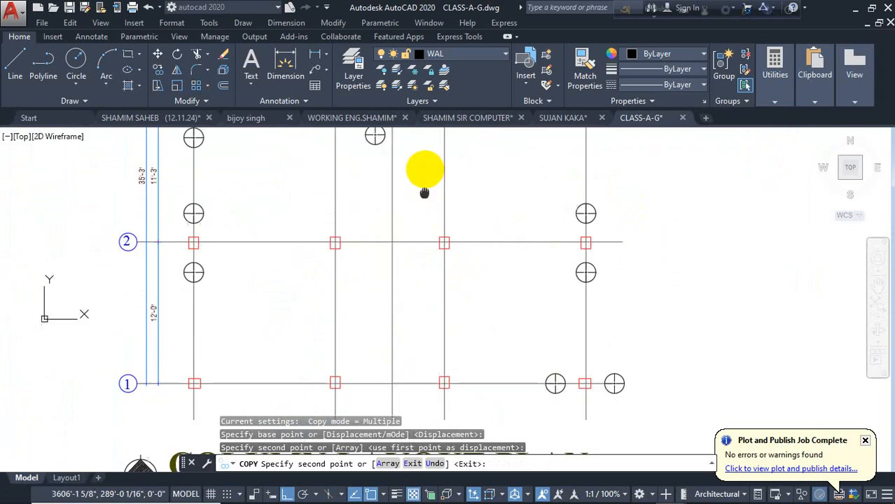
scroll(321, 185, up, 7)
scroll(398, 215, down, 3)
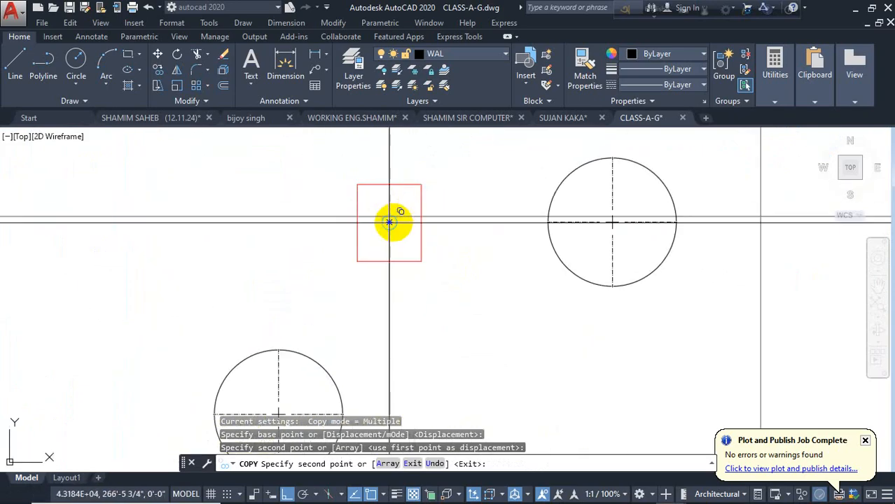
scroll(349, 234, down, 6)
key(Escape)
middle_drag(383, 251, 309, 285)
scroll(385, 196, up, 4)
click(412, 186)
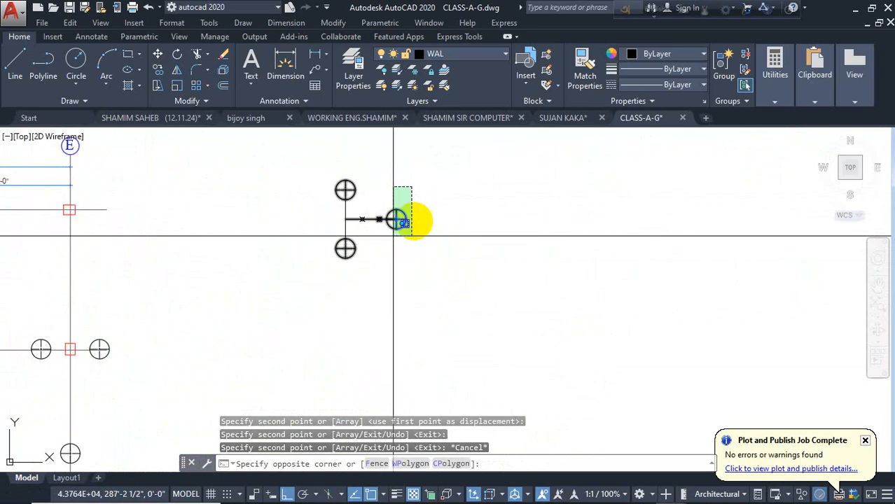
scroll(392, 223, down, 5)
key(Escape)
- Explode the original three-circle block beside the layout plan
scroll(397, 232, up, 6)
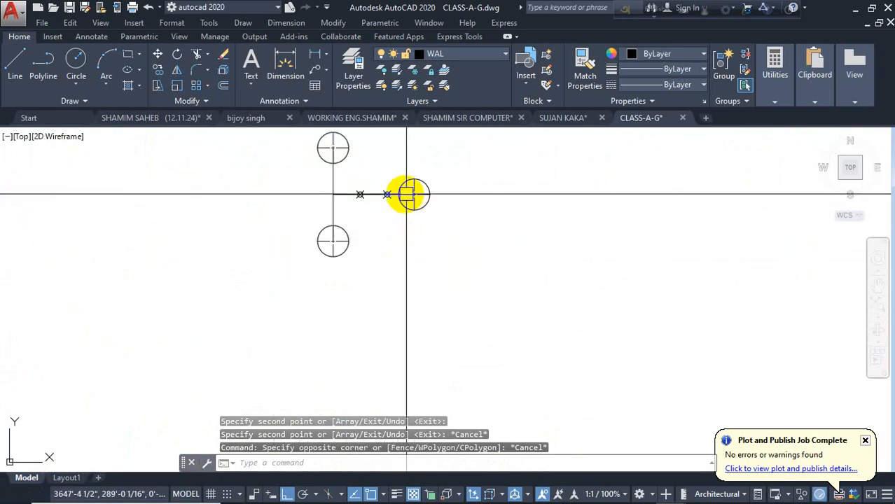
click(405, 194)
key(space)
click(462, 167)
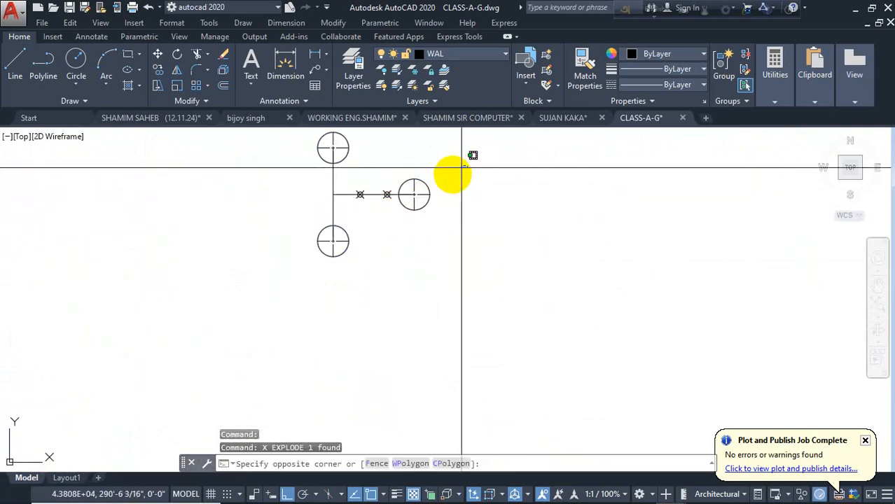
click(443, 184)
key(Escape)
- Delete the right circle with its center mark, the horizontal line and its two division points
click(451, 172)
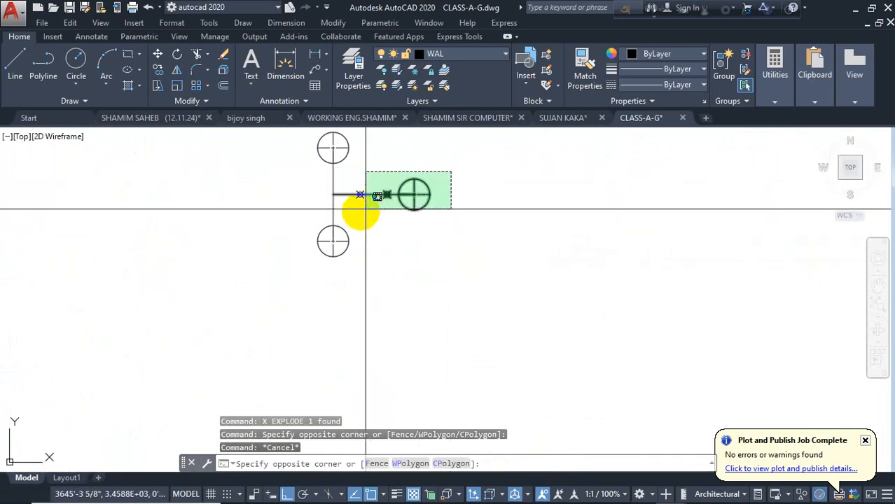
click(359, 206)
key(Delete)
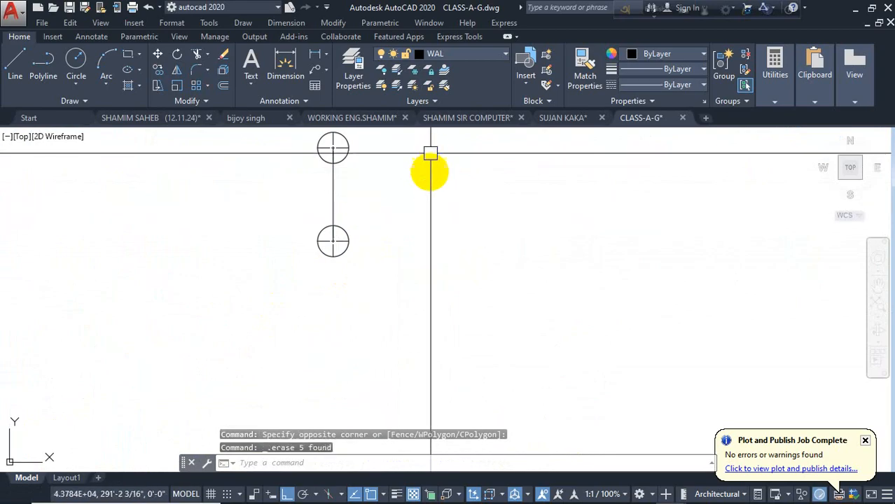
- Copy the upper and lower circles with their center marks 60 inches horizontally to the right
click(404, 180)
click(314, 180)
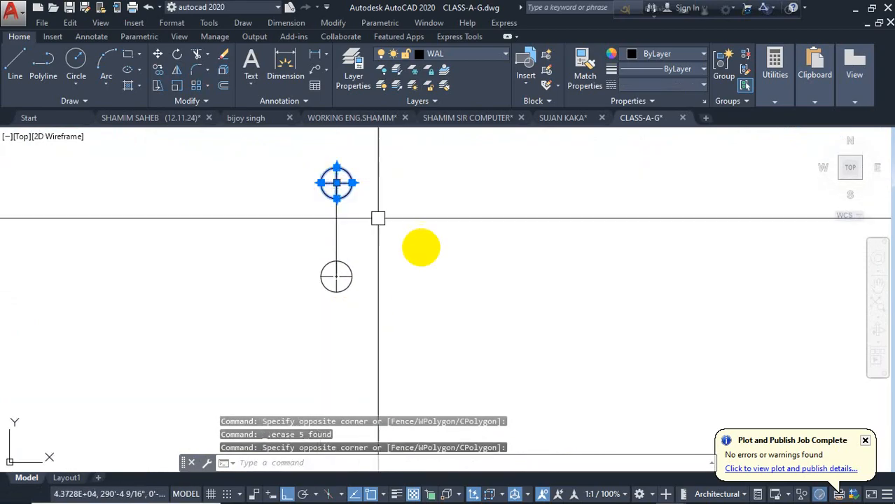
click(428, 283)
click(303, 301)
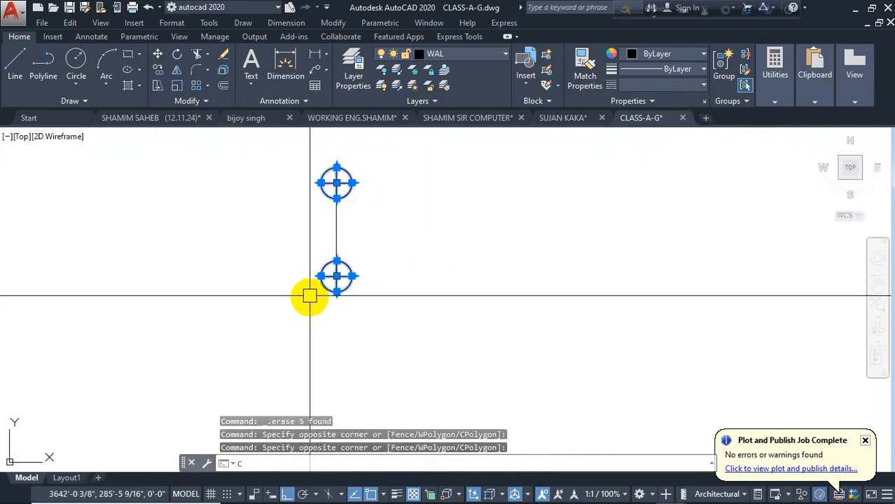
text(co)
key(Return)
click(335, 331)
text(60)
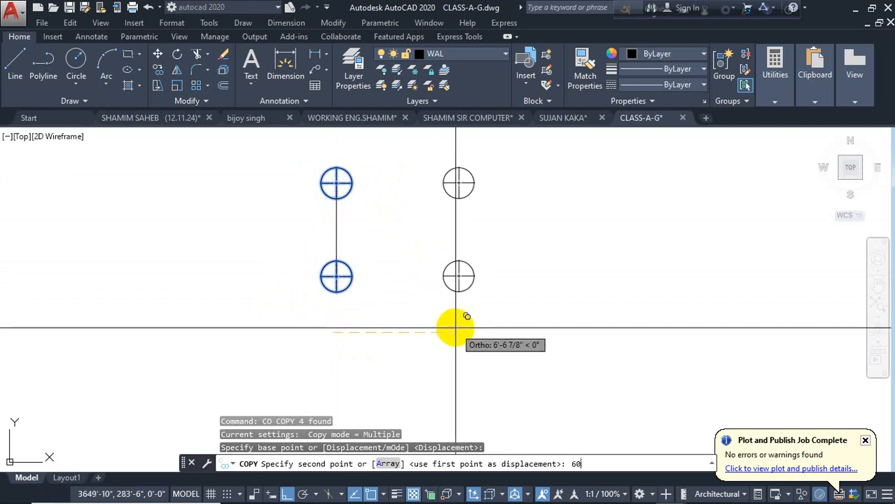
key(Return)
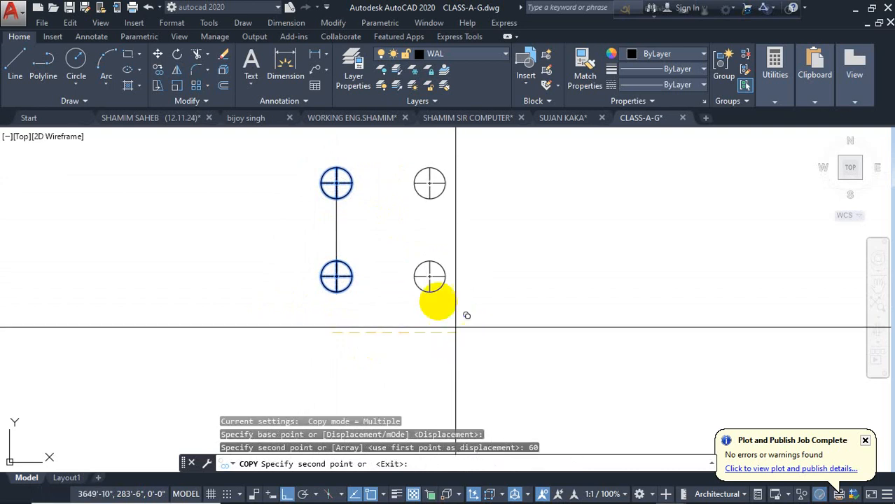
key(Escape)
- Check the horizontal and vertical center spacing of the four circles with temporary dimensions, without placing any
middle_drag(496, 218, 489, 257)
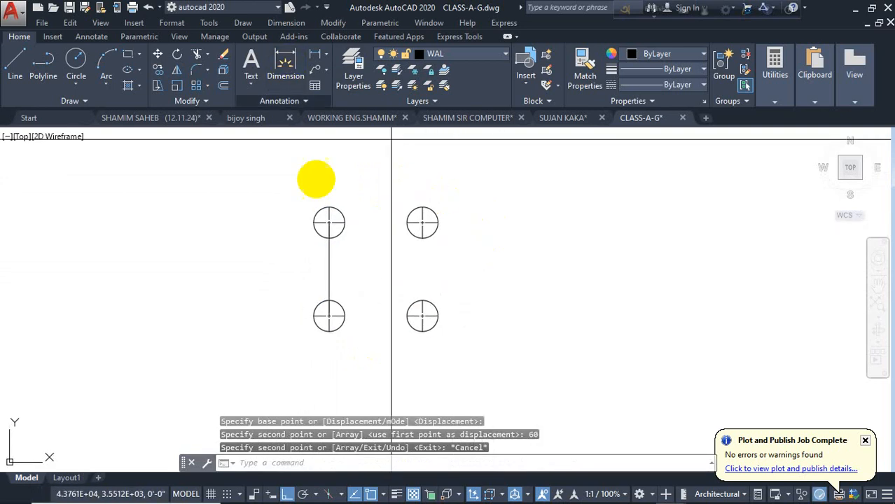
click(329, 223)
scroll(405, 223, up, 4)
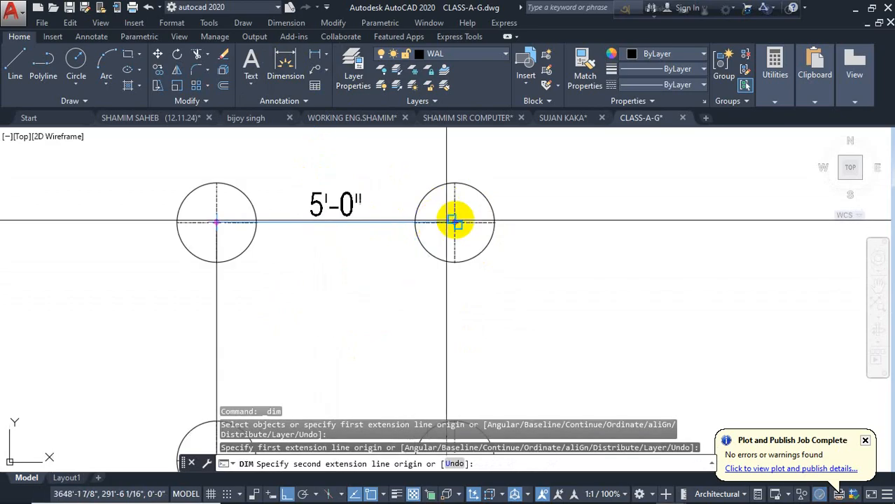
middle_drag(406, 253, 404, 158)
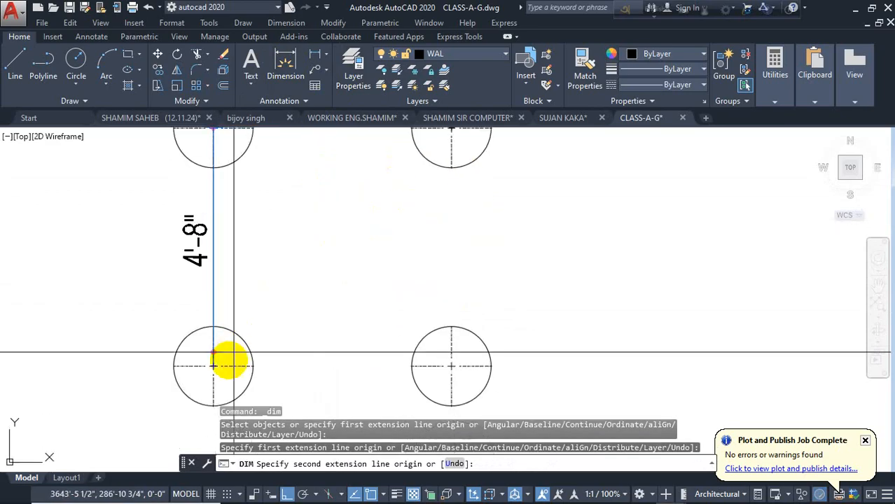
key(Escape)
key(space)
click(214, 367)
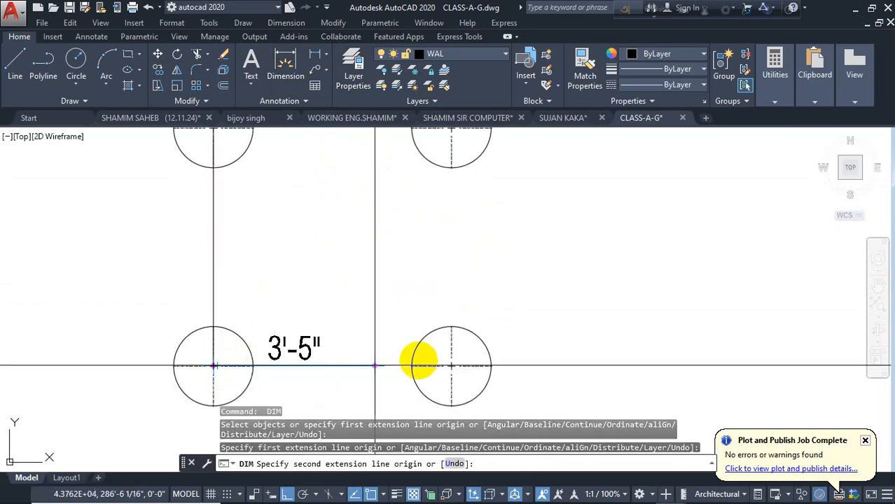
key(Escape)
key(space)
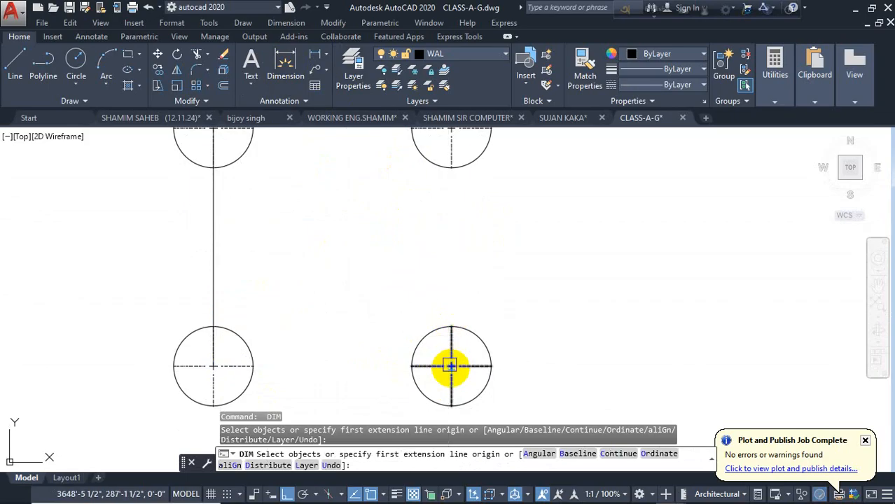
click(452, 366)
middle_drag(455, 170, 457, 196)
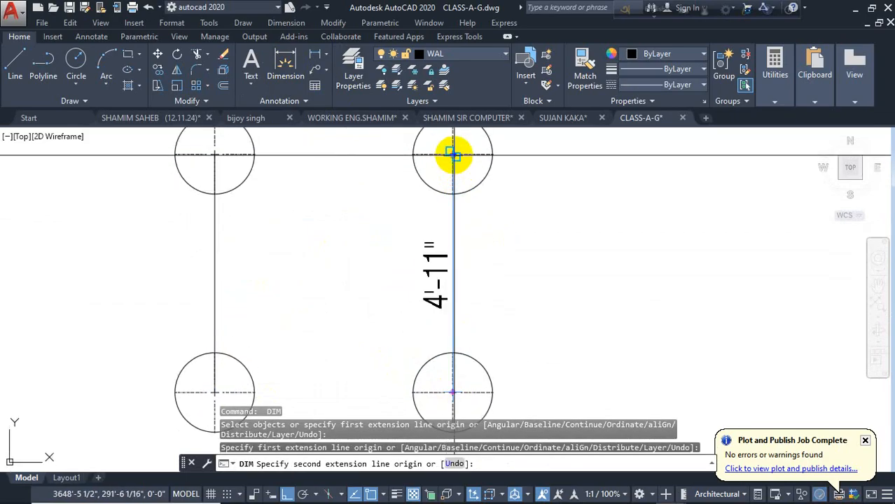
key(Escape)
scroll(491, 168, down, 4)
click(568, 144)
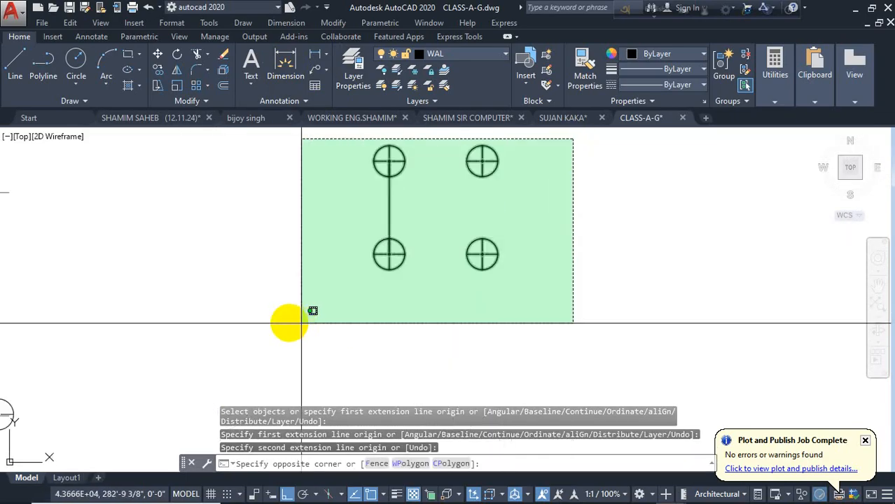
key(Escape)
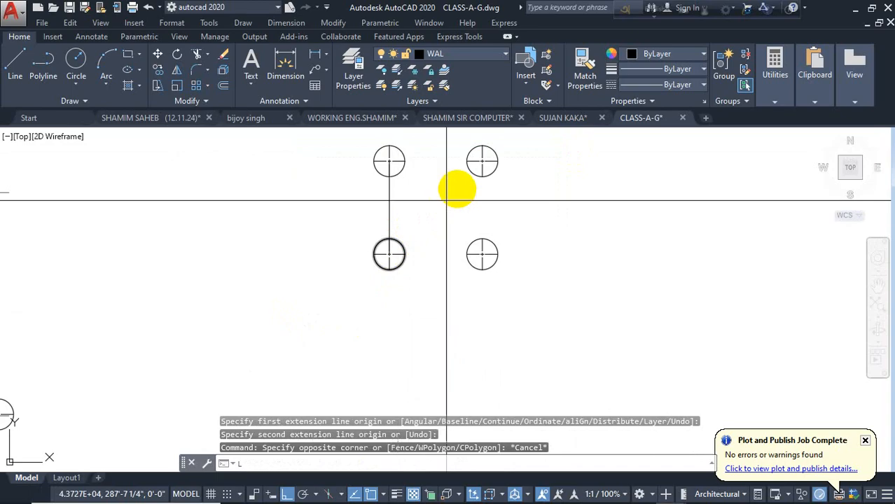
- Draw a vertical line between the centers of the two right circles
key(Return)
click(480, 162)
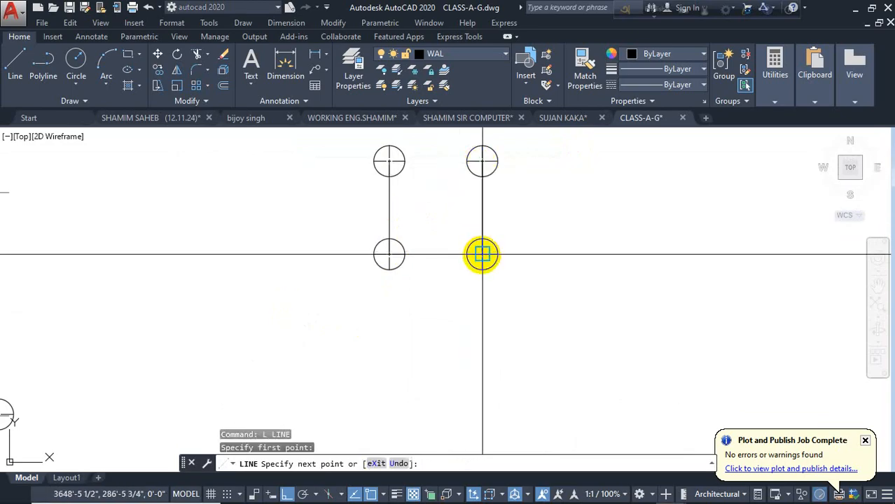
key(Return)
- Draw a horizontal line joining the midpoints of the two vertical lines between the circles
key(Return)
click(482, 207)
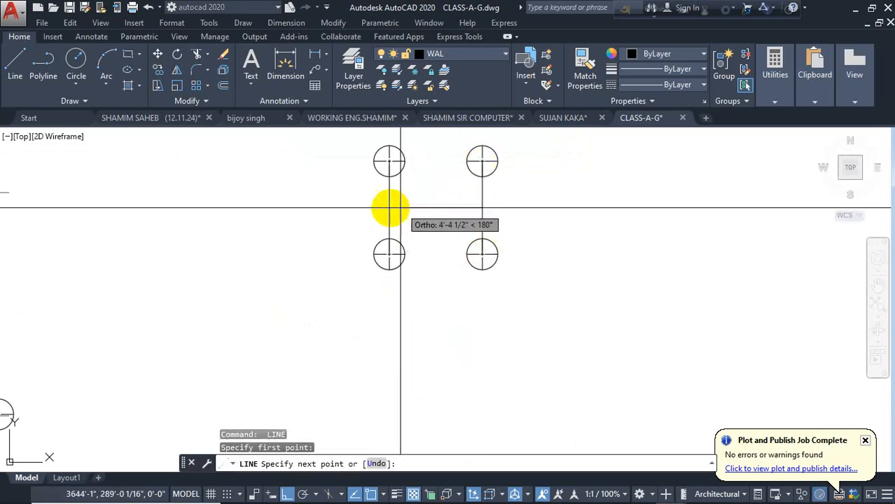
click(388, 207)
key(Escape)
- Copy the four circles with their center marks from the connecting line's midpoint to the center of the column at grid D-2
middle_drag(500, 196, 508, 240)
click(520, 186)
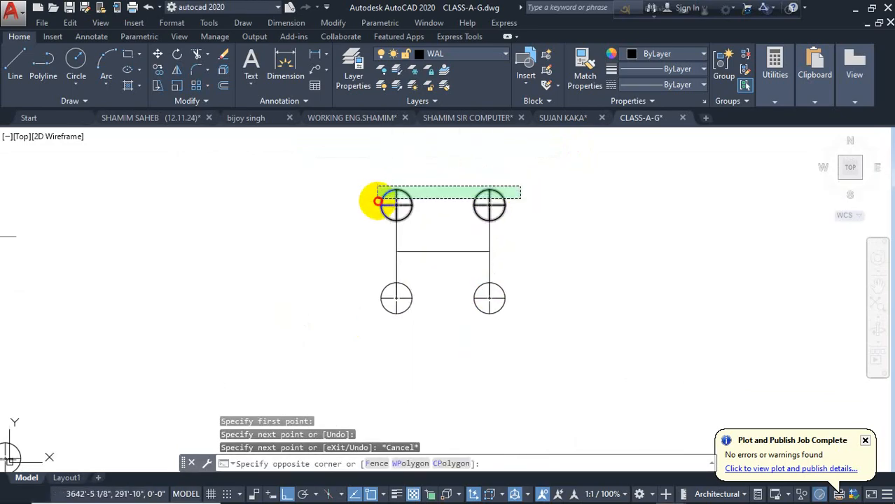
click(379, 200)
click(573, 306)
click(302, 375)
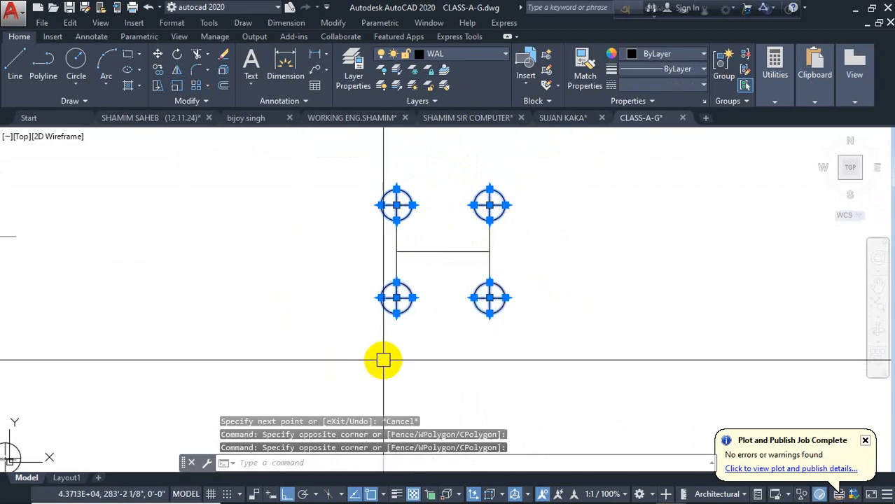
text(CO)
key(Return)
click(443, 251)
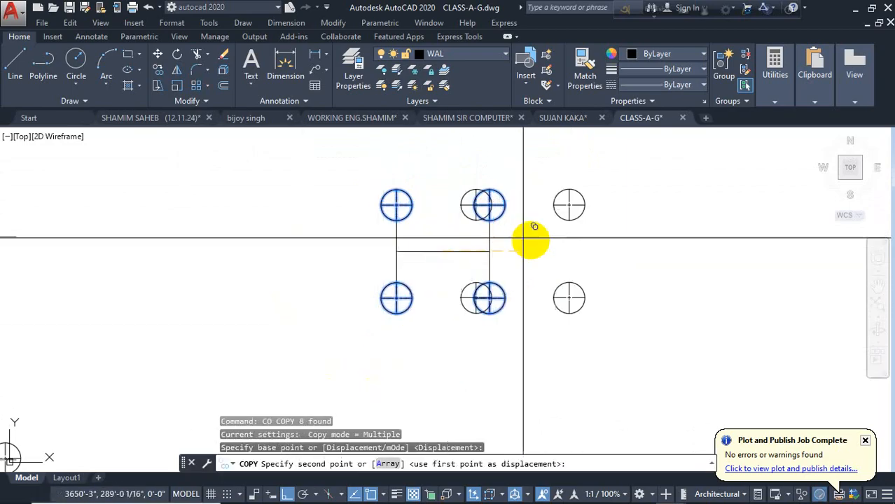
scroll(529, 240, down, 5)
scroll(306, 343, up, 6)
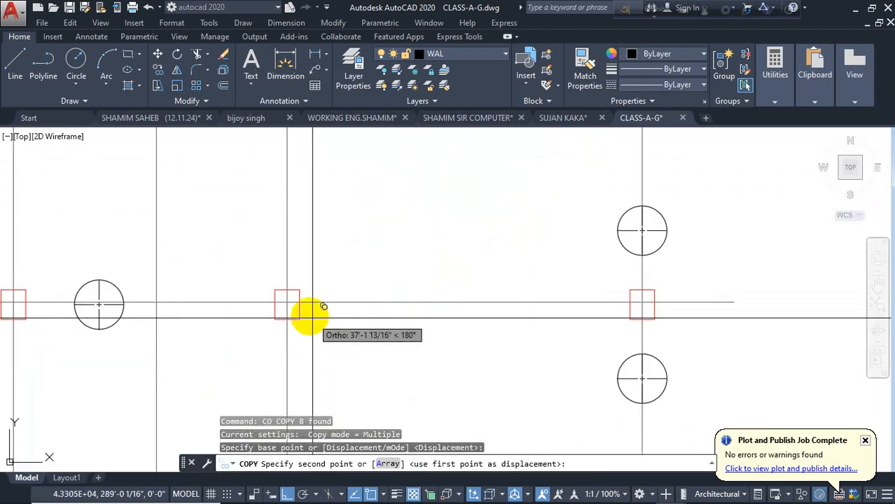
scroll(300, 309, up, 3)
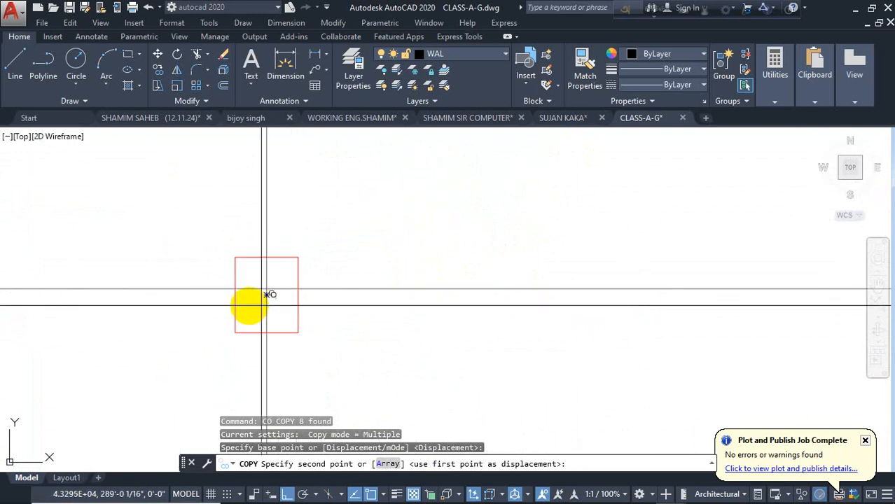
click(266, 293)
scroll(499, 300, down, 8)
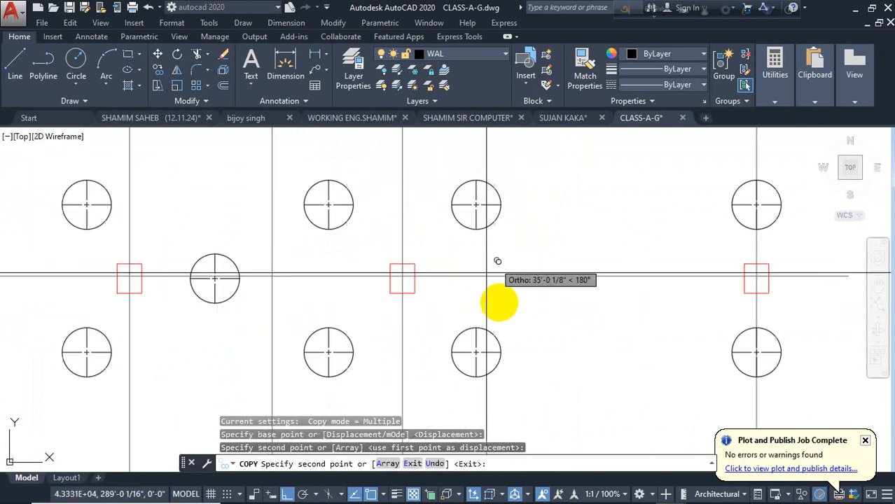
key(Escape)
- Dimension the vertical offset between grid line 3 and the center of the left circle beside column E-3
scroll(456, 283, up, 5)
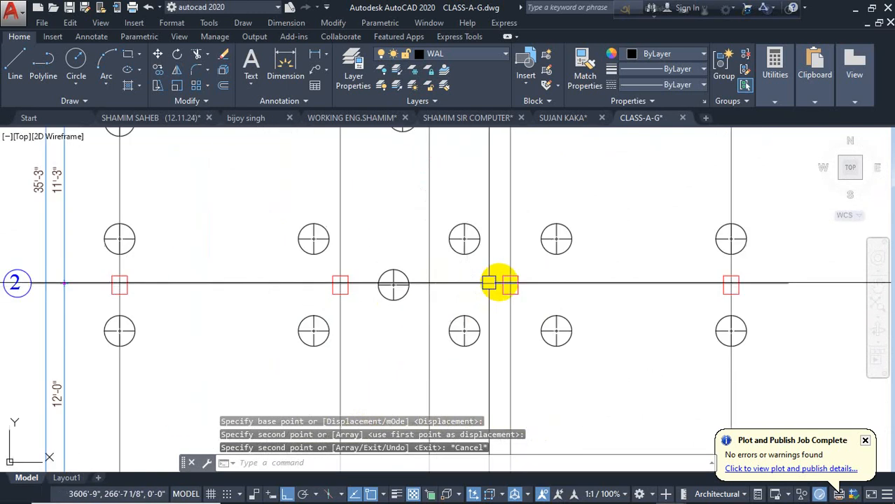
scroll(256, 316, down, 4)
scroll(194, 265, up, 6)
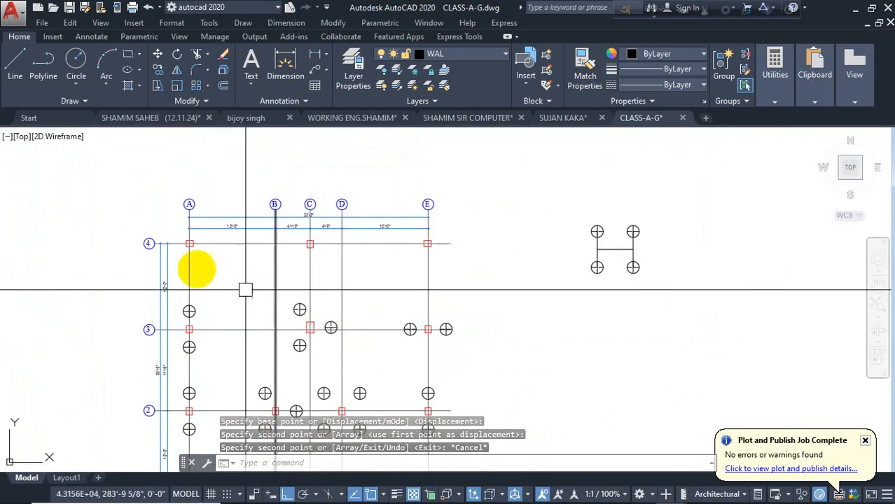
scroll(181, 251, up, 3)
scroll(360, 320, down, 3)
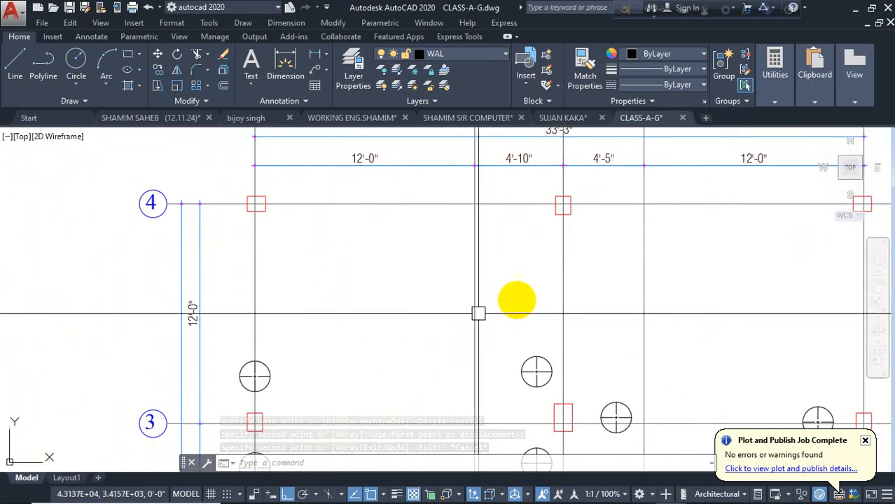
middle_drag(379, 336, 149, 233)
middle_drag(560, 275, 346, 244)
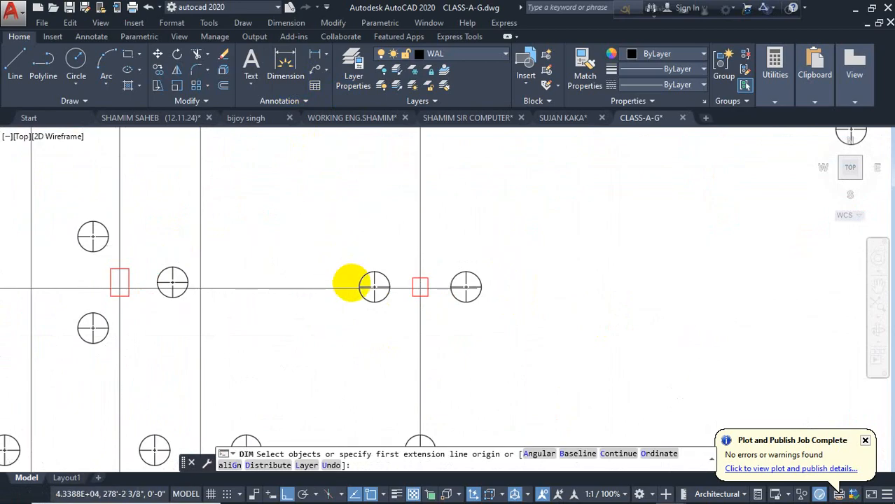
scroll(392, 302, up, 5)
scroll(397, 306, up, 2)
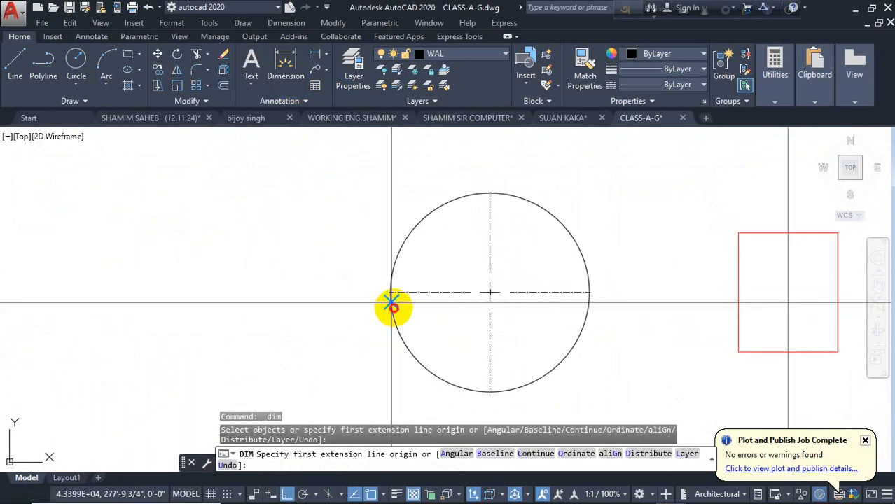
click(393, 303)
click(390, 292)
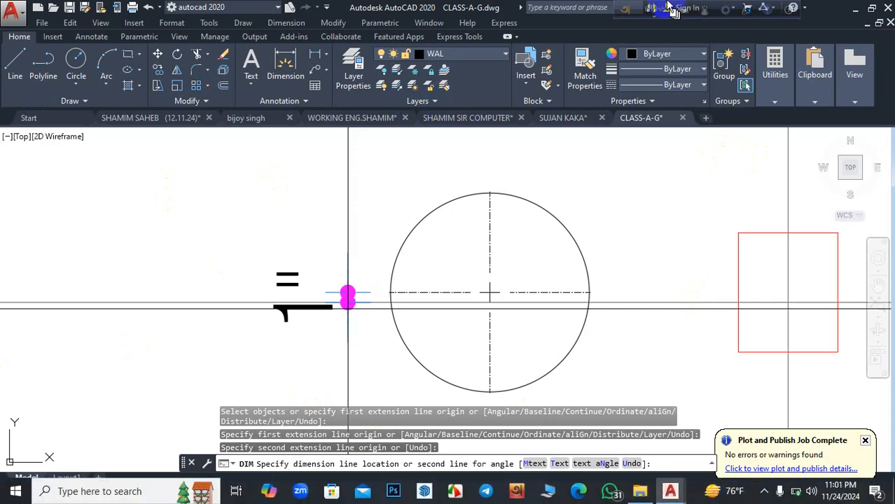
key(Return)
key(Return)
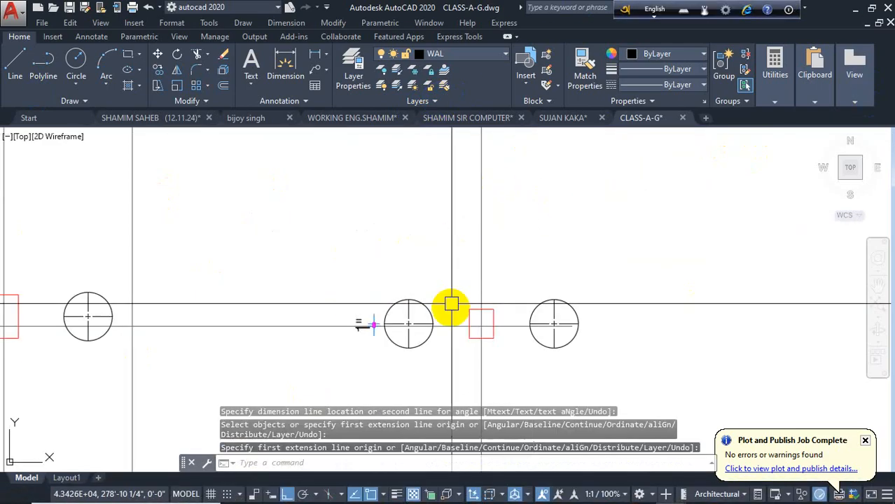
- Dimension the horizontal distance from the left circle's center to grid line E above column E-3
middle_drag(398, 208, 355, 131)
click(293, 77)
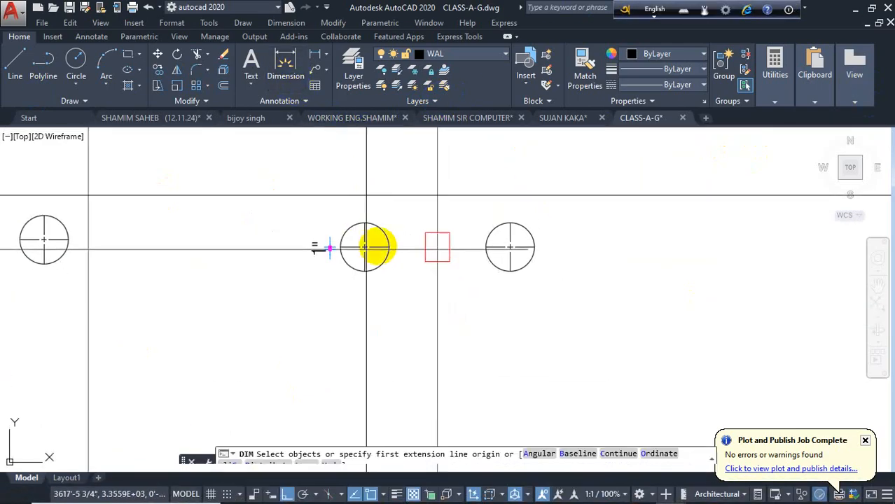
scroll(364, 213, up, 2)
click(359, 215)
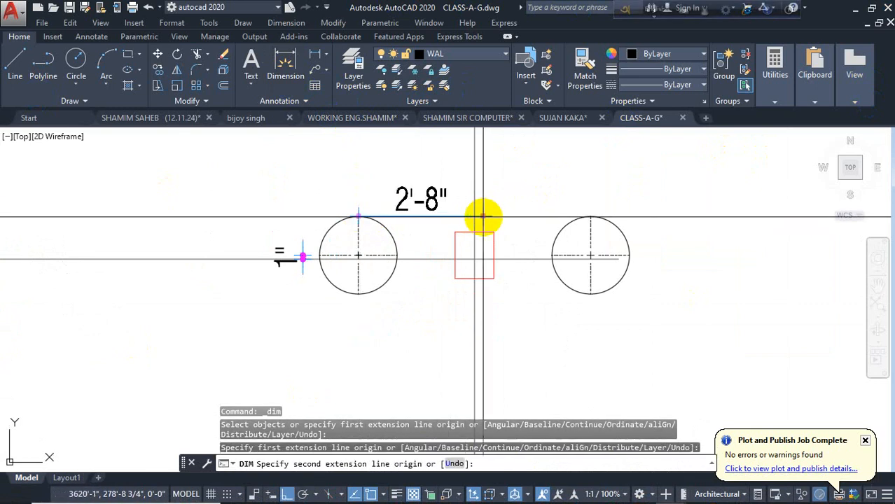
click(474, 217)
click(438, 189)
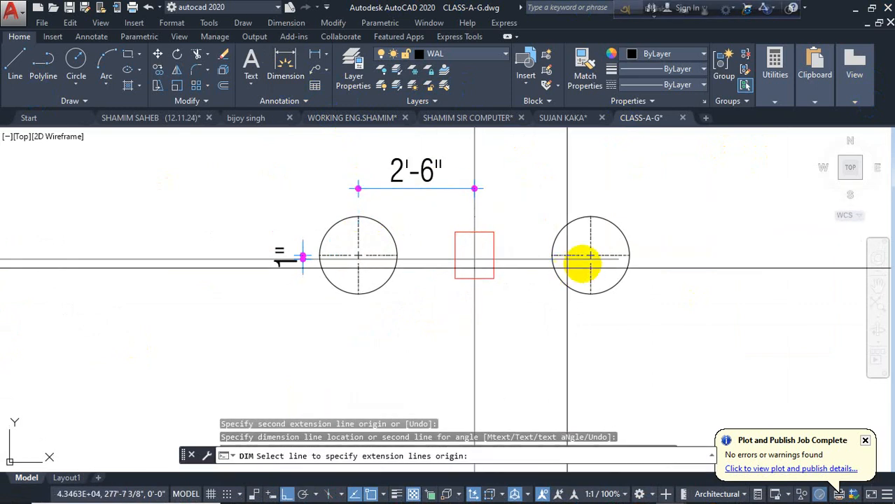
- Dimension the right circle's vertical offset from grid line 3 and its horizontal distance to grid line E at column E-3
click(590, 257)
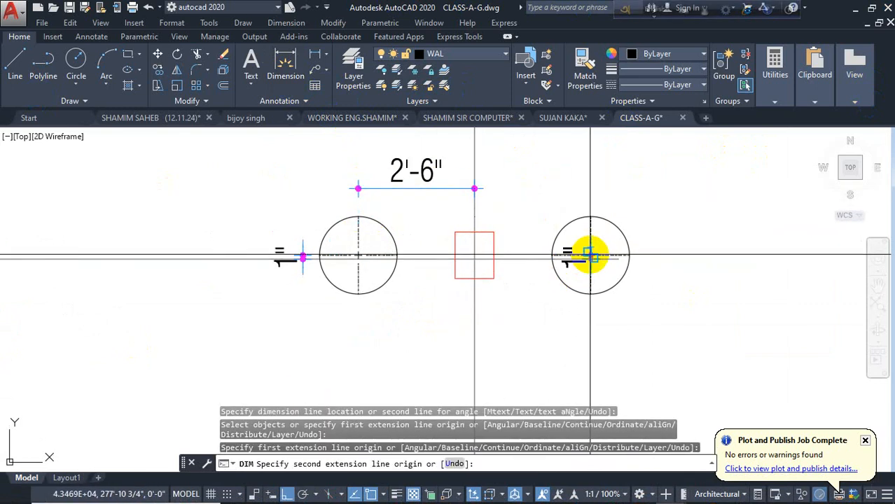
click(540, 247)
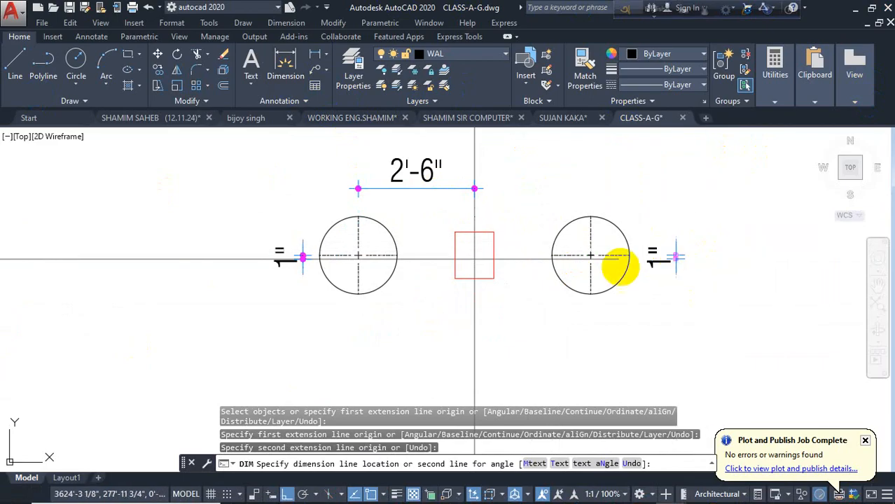
click(595, 287)
click(591, 295)
click(474, 294)
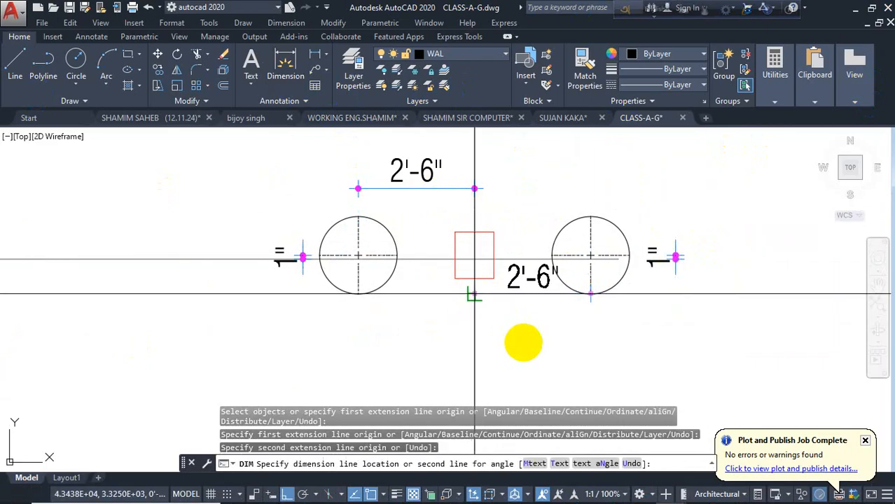
click(525, 343)
- Dimension the right circle of the three-circle group at column C-3 vertically to grid line 3 and horizontally to grid line C
scroll(620, 262, down, 2)
middle_drag(440, 320, 696, 321)
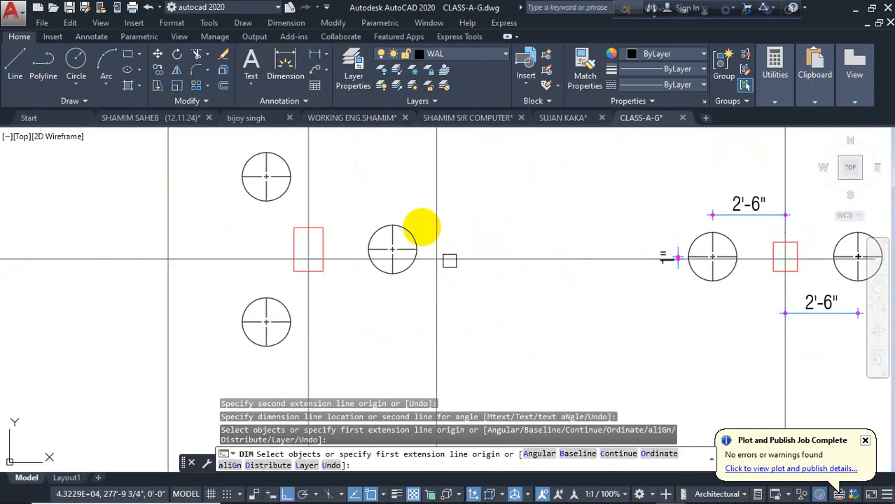
scroll(402, 231, up, 2)
click(392, 265)
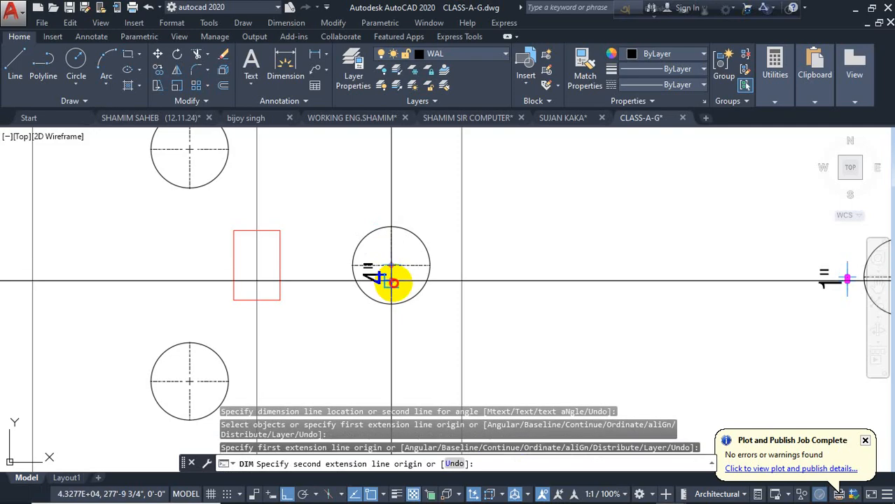
click(462, 266)
click(439, 303)
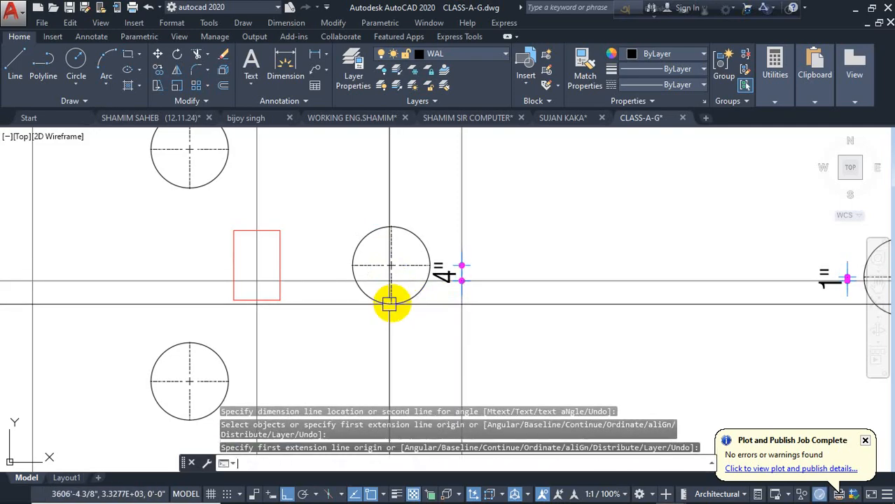
click(392, 303)
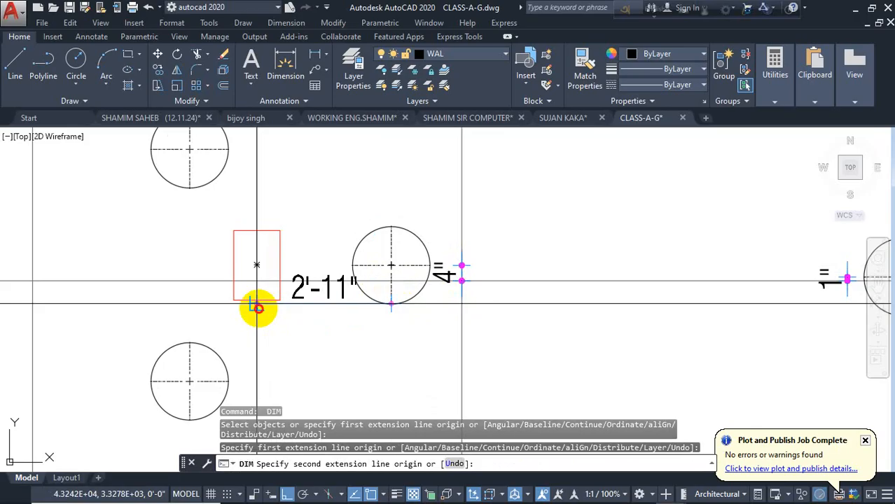
click(258, 307)
click(256, 341)
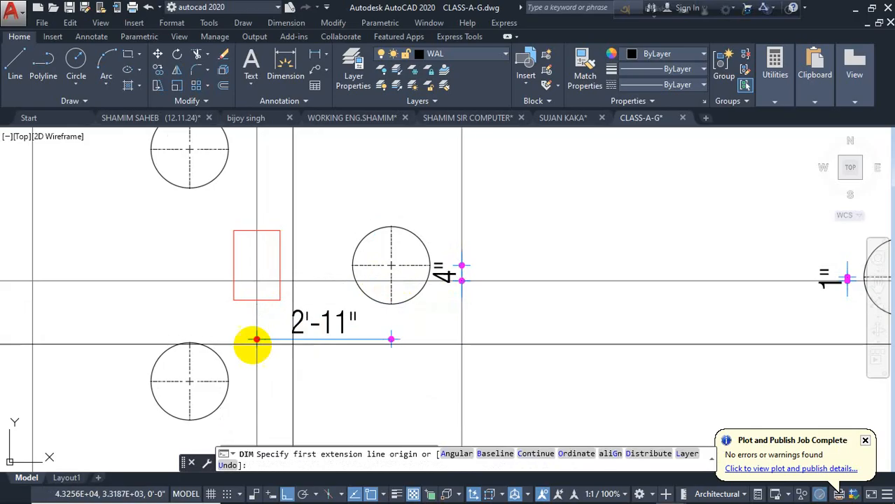
- Dimension the lower-left circle of the group at column C-3 vertically to grid line 3 and horizontally to grid line C
click(189, 382)
click(189, 280)
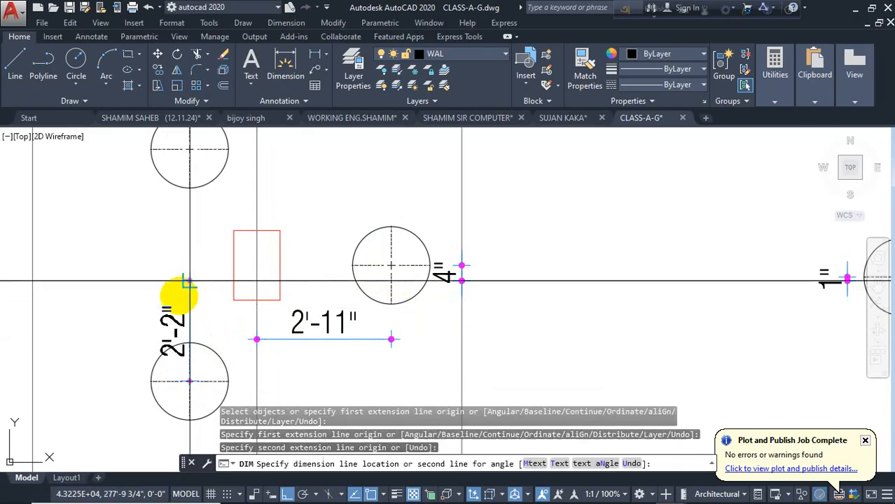
click(118, 326)
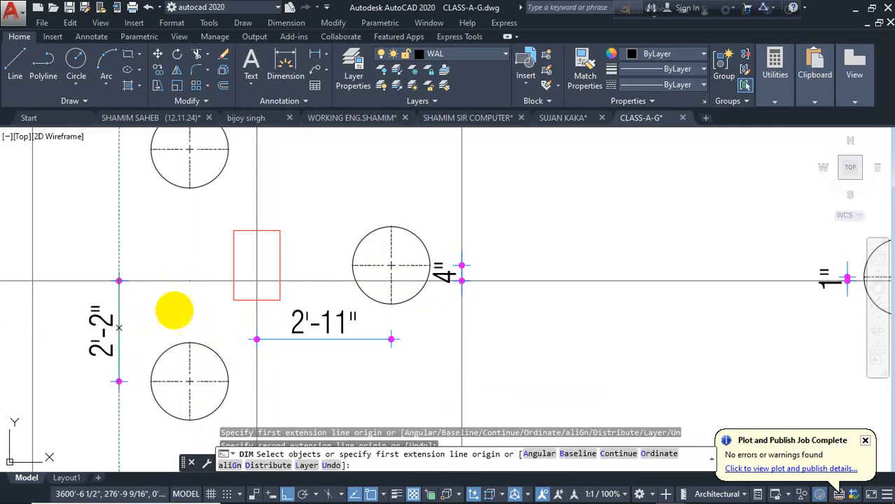
click(189, 382)
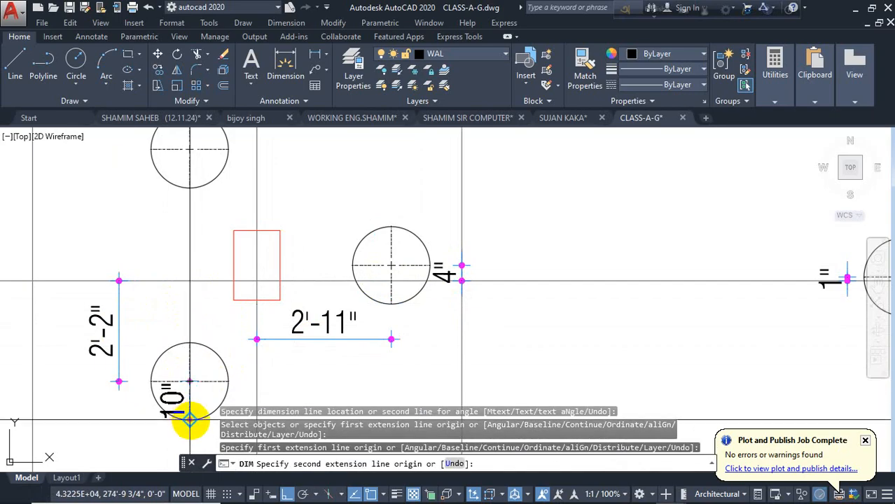
click(257, 381)
middle_drag(243, 368, 255, 308)
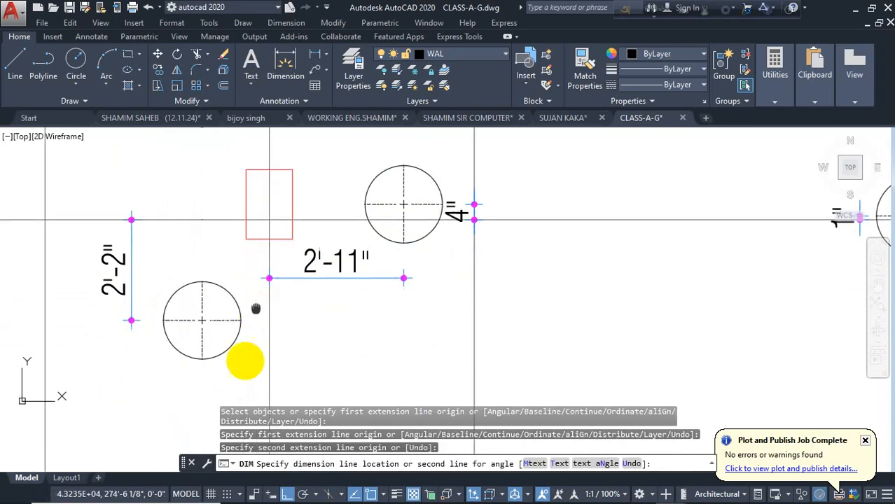
click(232, 392)
key(Escape)
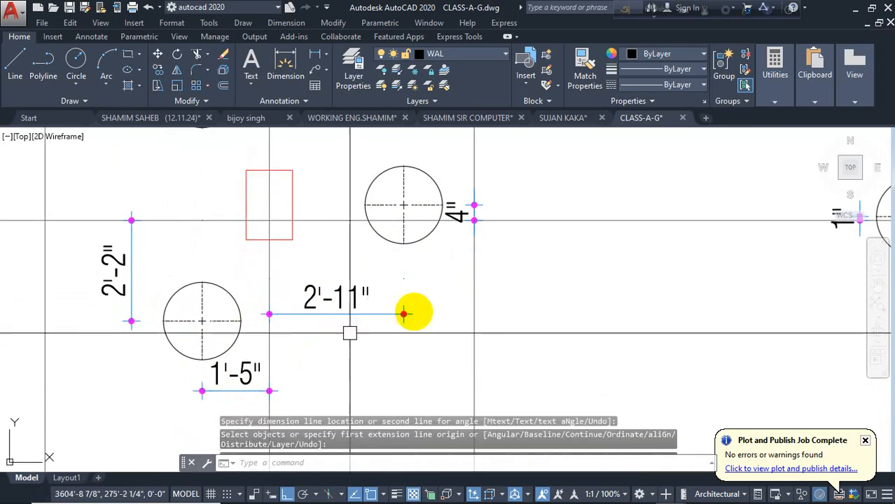
- Copy the grid label "3" horizontally from its bubble to the right side of the column at grid A-3
scroll(350, 334, down, 6)
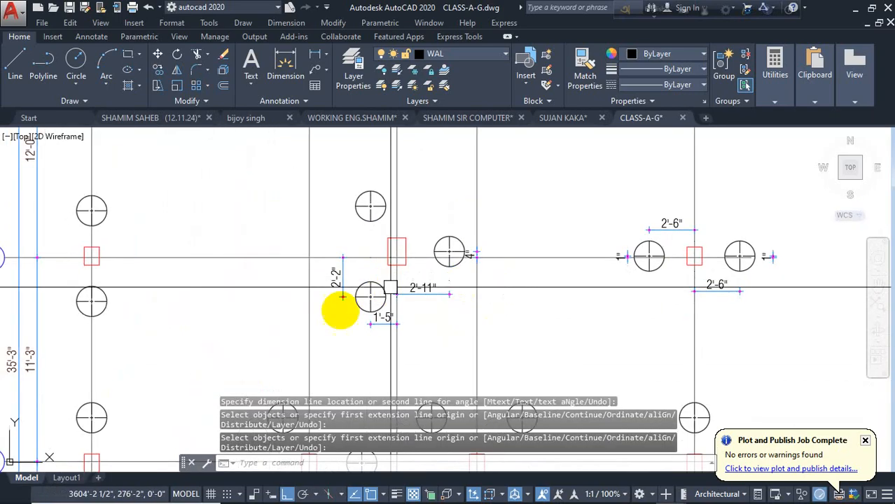
scroll(383, 294, up, 4)
scroll(459, 260, down, 2)
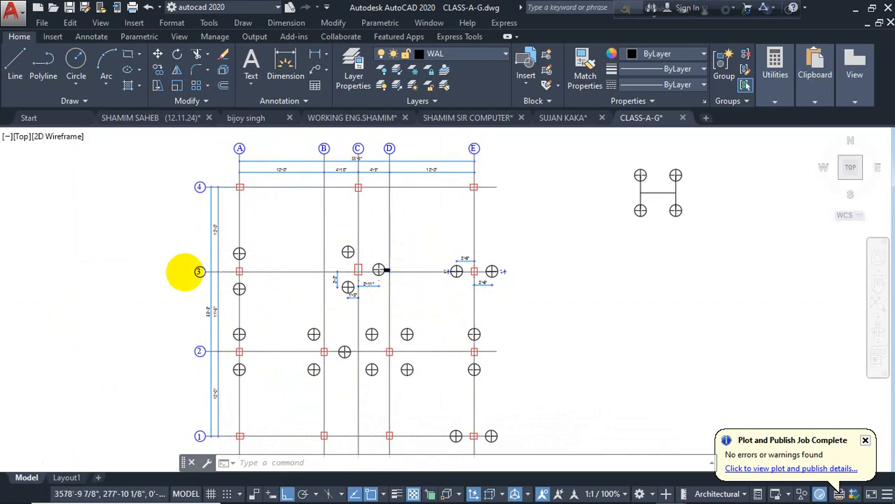
scroll(184, 272, up, 6)
text(o)
key(Return)
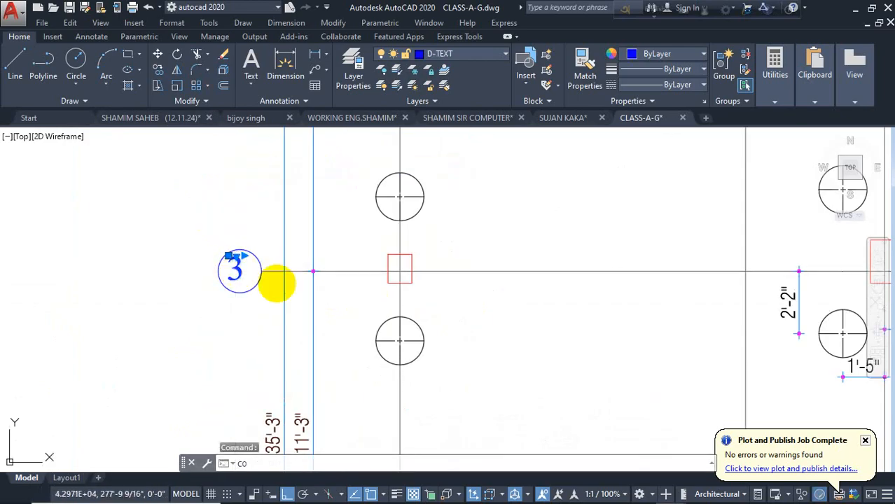
click(240, 272)
click(461, 297)
key(Escape)
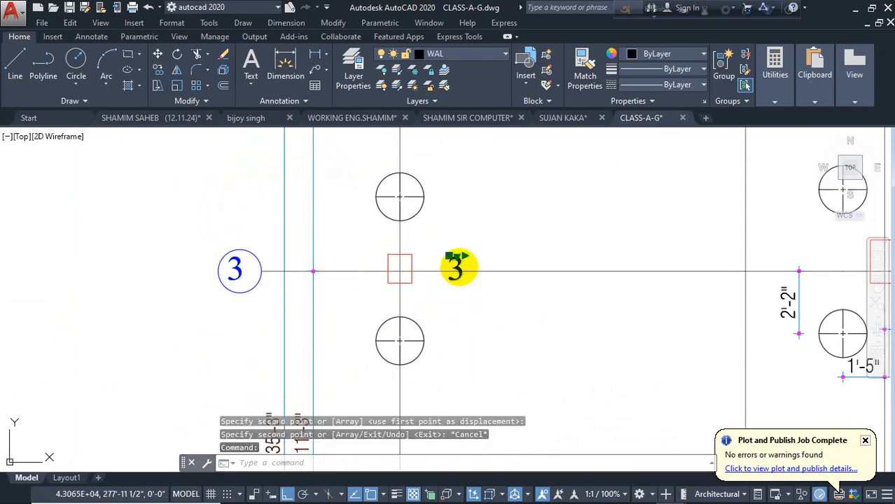
- Change the copied label's text beside column A-3 to P1 and select it
double_click(456, 268)
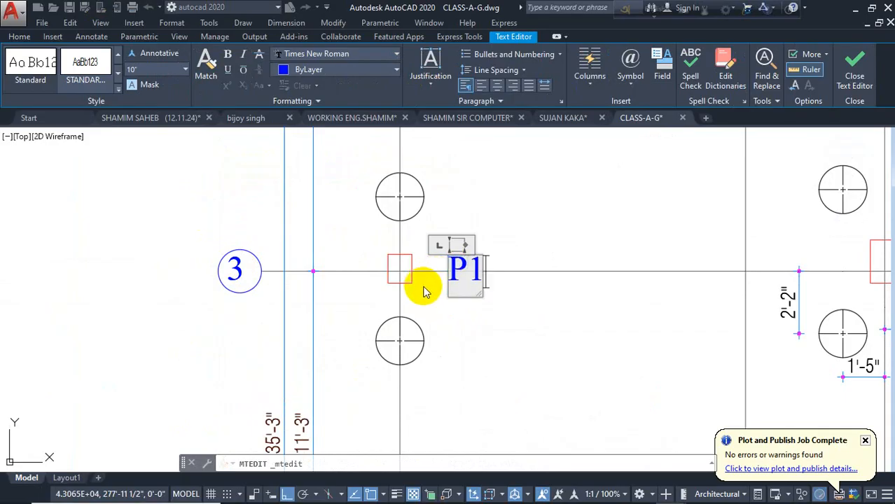
click(484, 367)
click(456, 282)
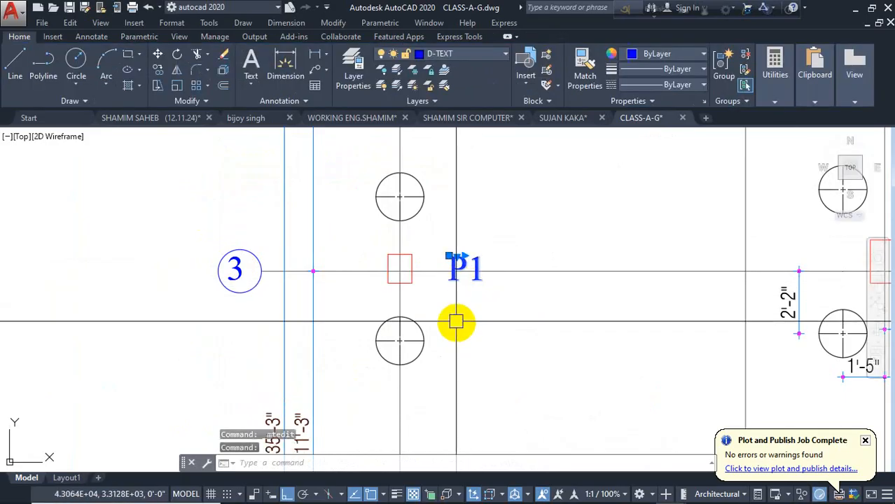
- Copy the P1 label from column A-3 to below the left circle at column E-3 and change the copy's text to P2
text(co)
key(Return)
click(469, 303)
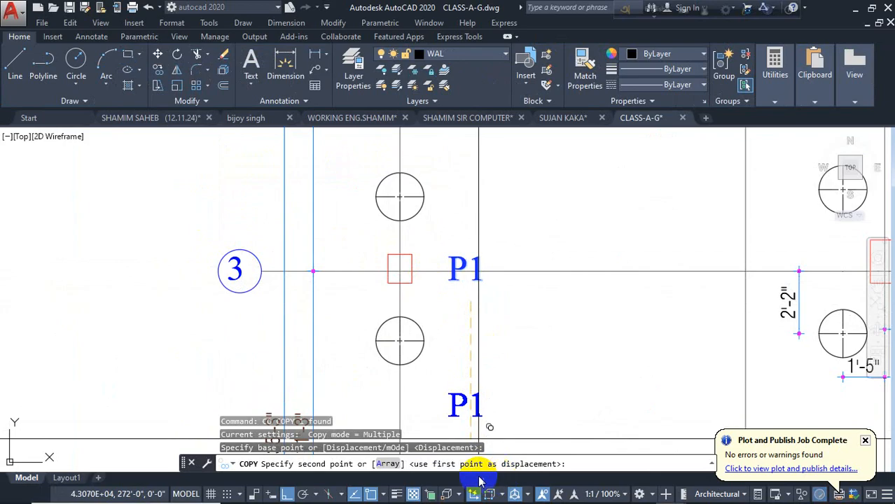
scroll(491, 294, down, 5)
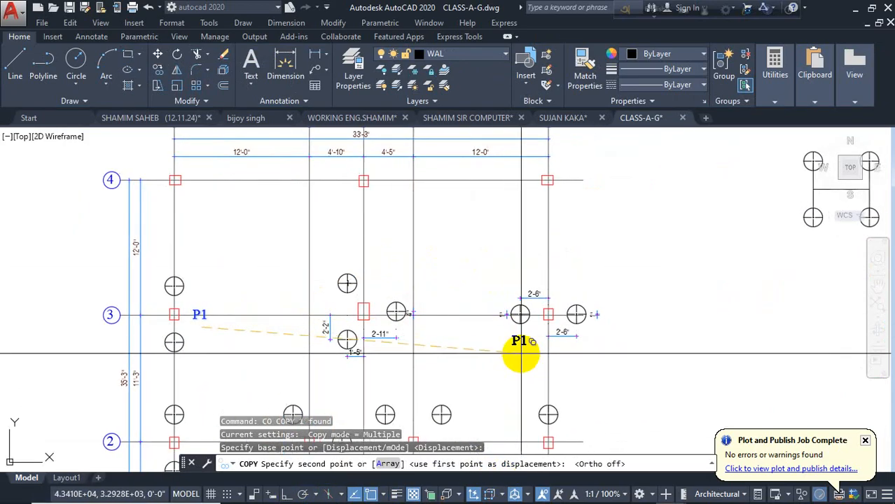
click(521, 344)
scroll(507, 340, up, 3)
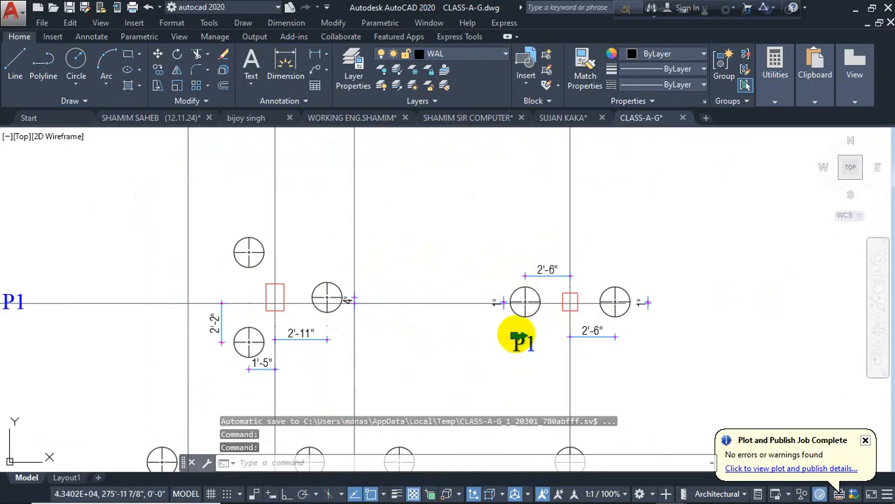
key(Escape)
double_click(527, 343)
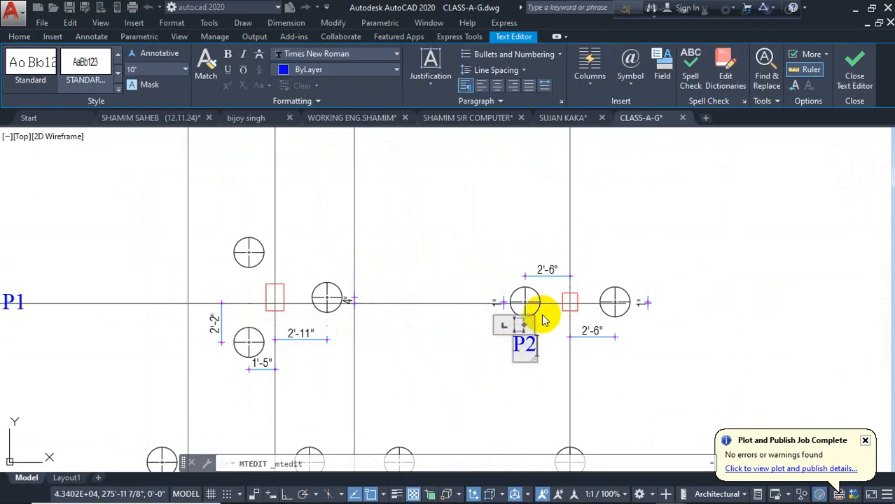
- Copy the P2 label to the upper right of column C-3 and change the copy's text to P3
click(519, 347)
text(co)
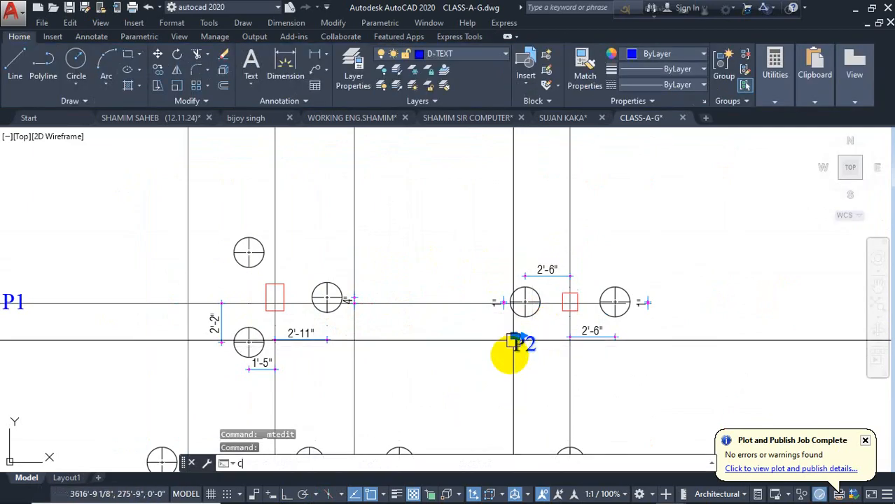
key(space)
click(514, 351)
click(304, 270)
key(Escape)
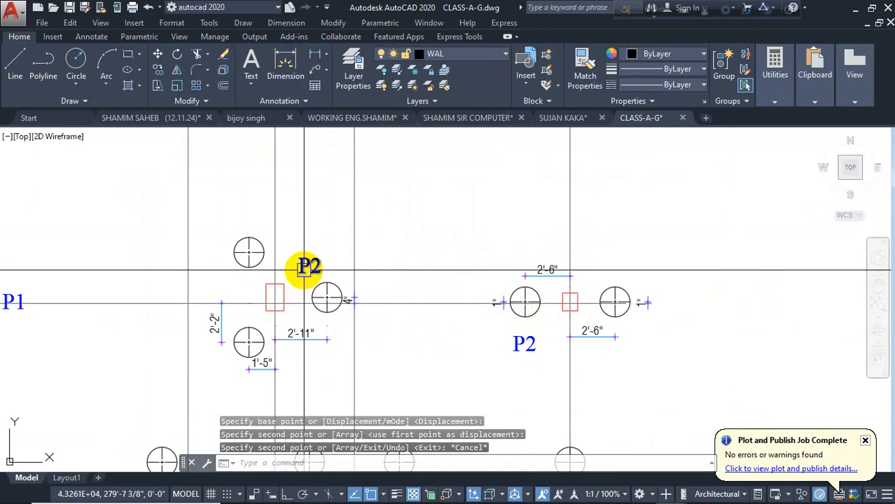
double_click(335, 275)
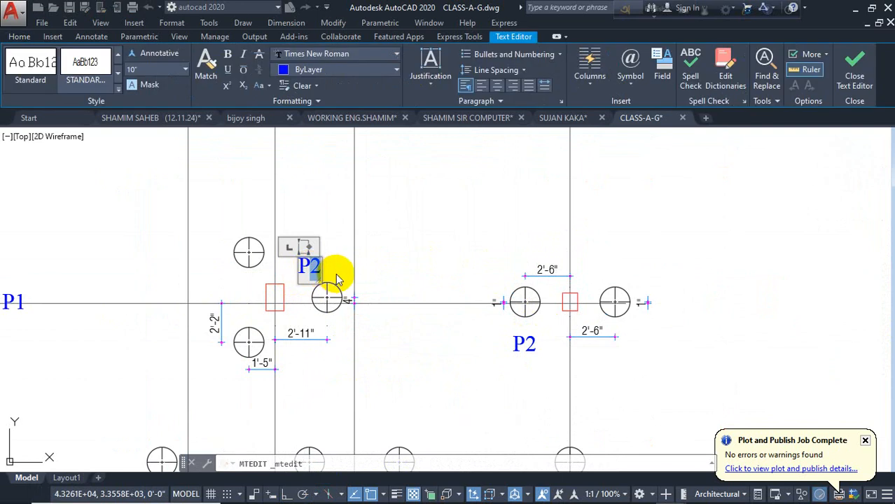
click(422, 238)
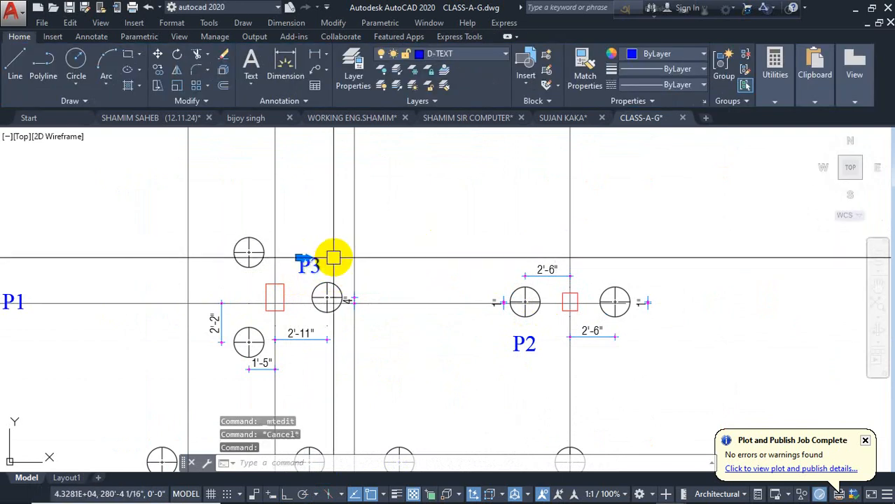
- Copy the P3 label to the upper right of column D-2 and change the copy's text to P4
text(co)
key(Return)
click(333, 272)
middle_drag(429, 332, 442, 105)
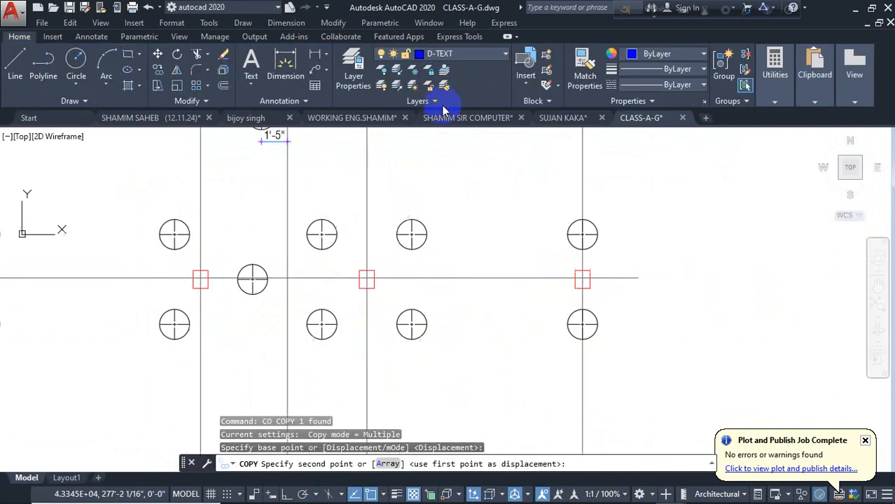
click(407, 241)
click(418, 258)
key(Escape)
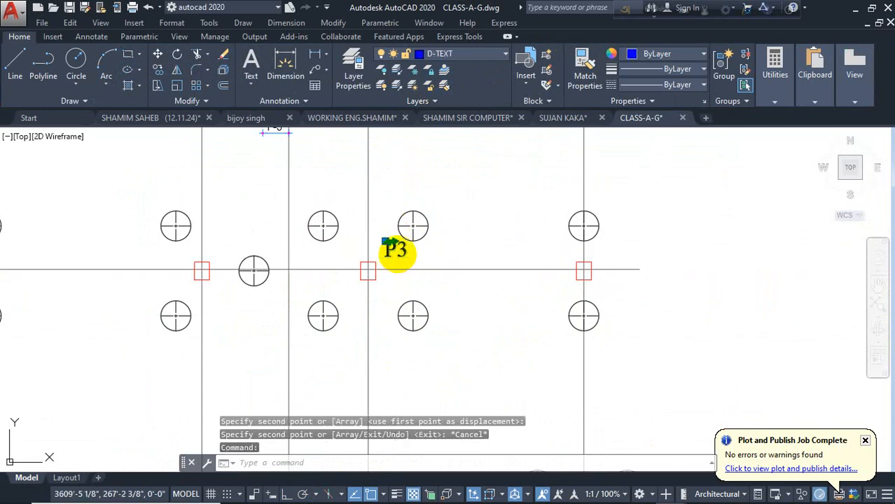
double_click(396, 251)
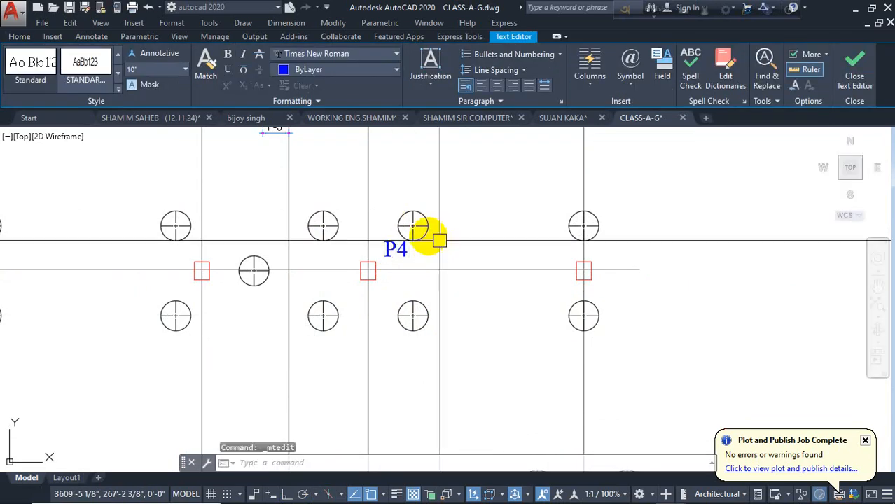
key(Escape)
- Review the P1 to P4 labels, the circle groups and their offset dimensions across the column layout plan
scroll(369, 265, down, 3)
scroll(405, 369, up, 1)
middle_drag(321, 316, 331, 404)
middle_drag(472, 341, 451, 278)
scroll(408, 256, up, 2)
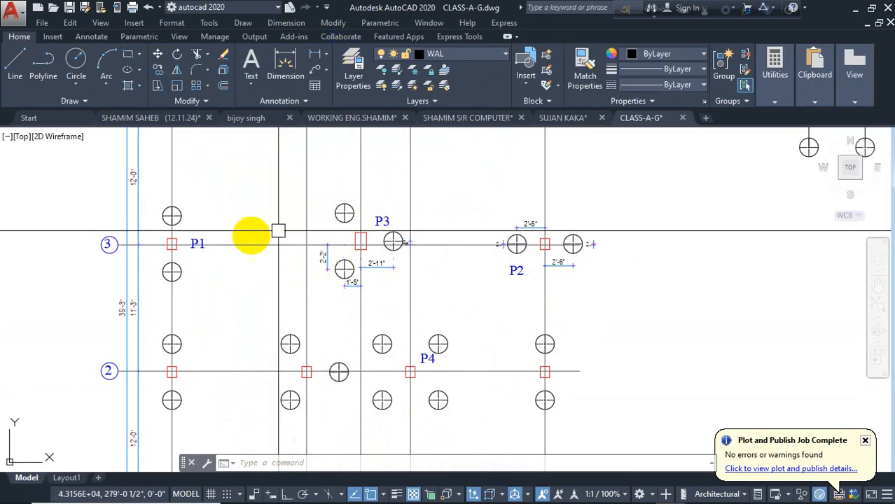
scroll(252, 237, up, 2)
middle_drag(252, 237, 262, 311)
scroll(213, 255, down, 4)
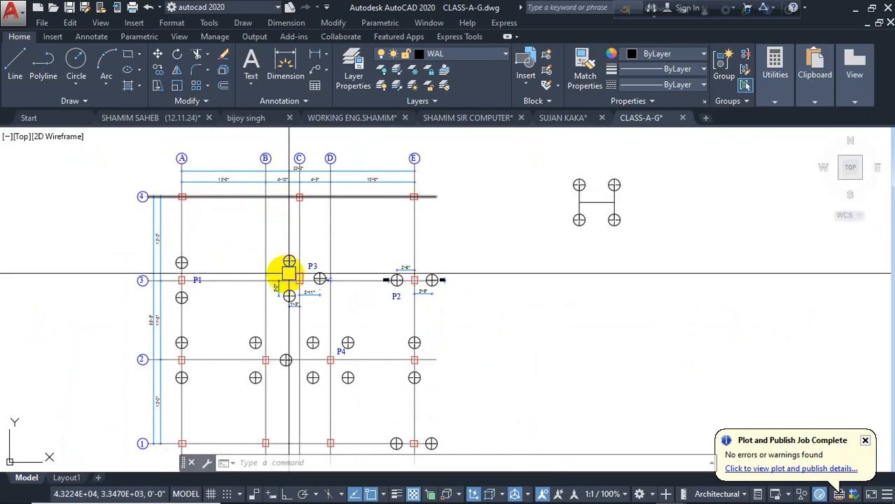
scroll(295, 296, up, 4)
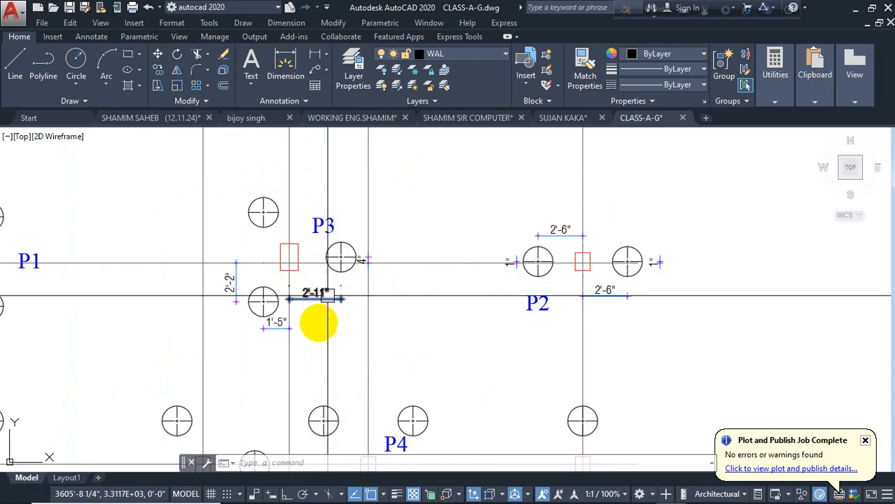
scroll(342, 313, down, 4)
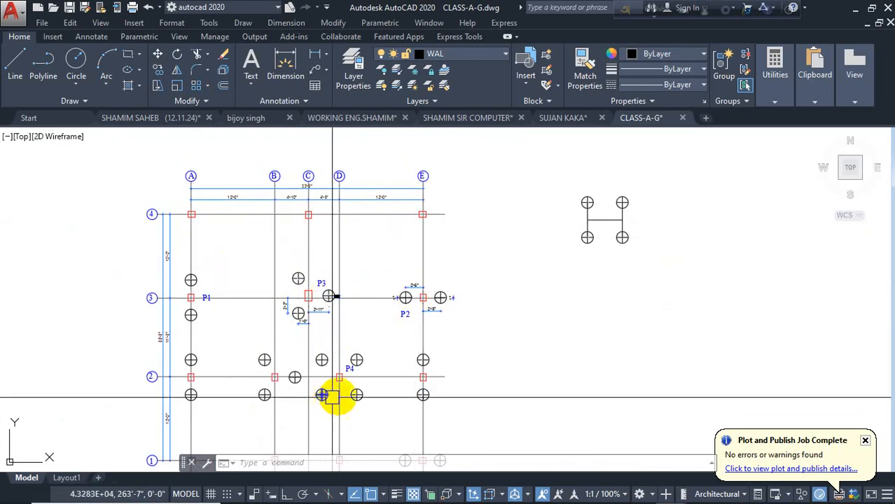
middle_drag(456, 271, 437, 241)
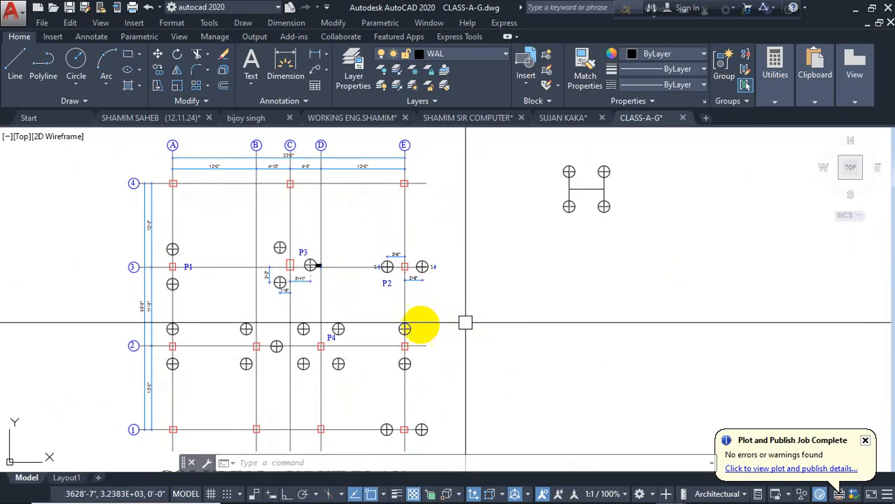
scroll(270, 294, up, 4)
middle_drag(403, 206, 397, 306)
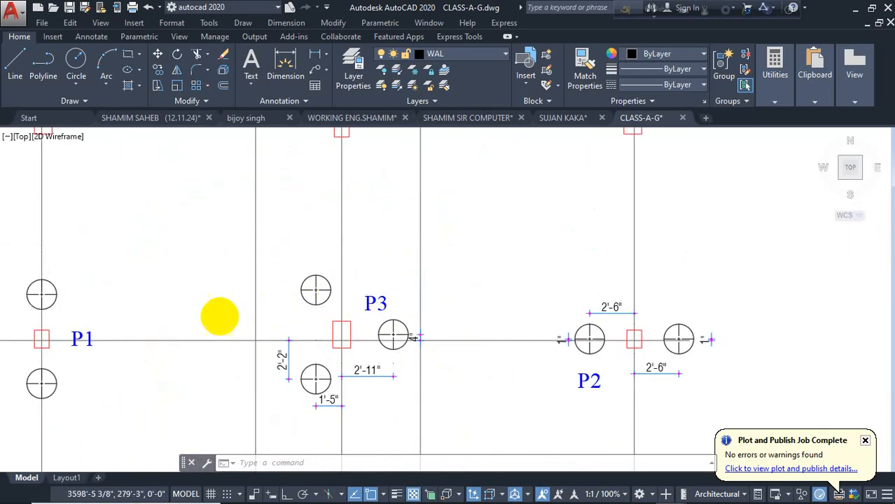
scroll(224, 319, down, 2)
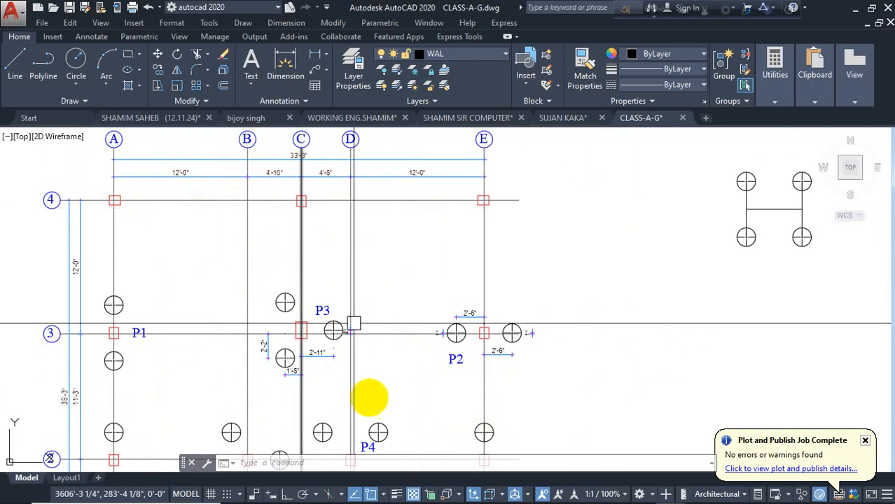
middle_drag(360, 431, 356, 322)
scroll(397, 360, down, 4)
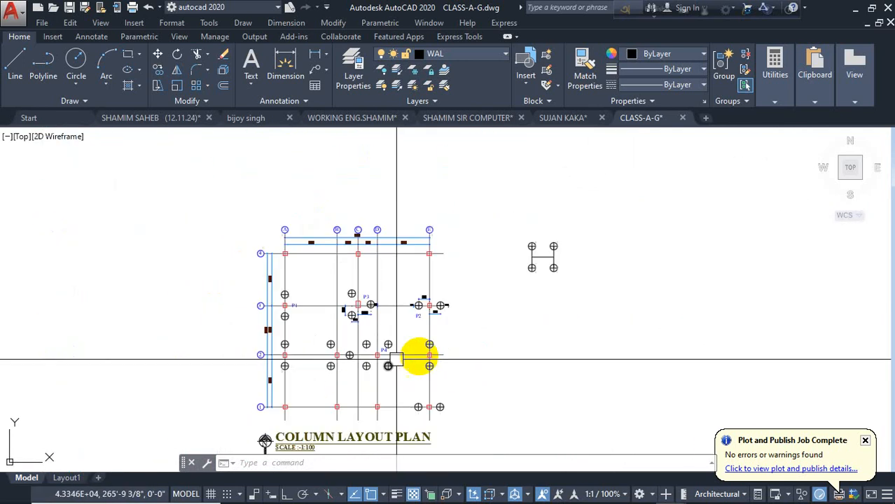
middle_drag(441, 341, 367, 269)
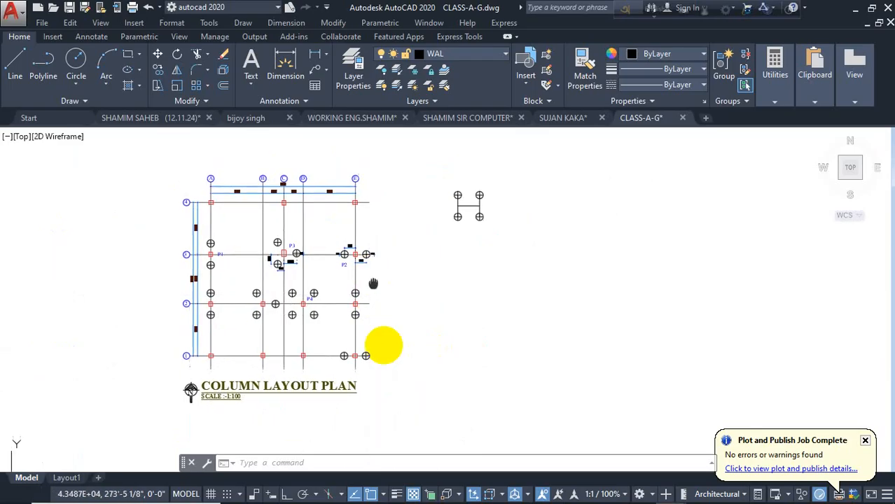
middle_drag(379, 345, 391, 431)
click(539, 194)
click(426, 310)
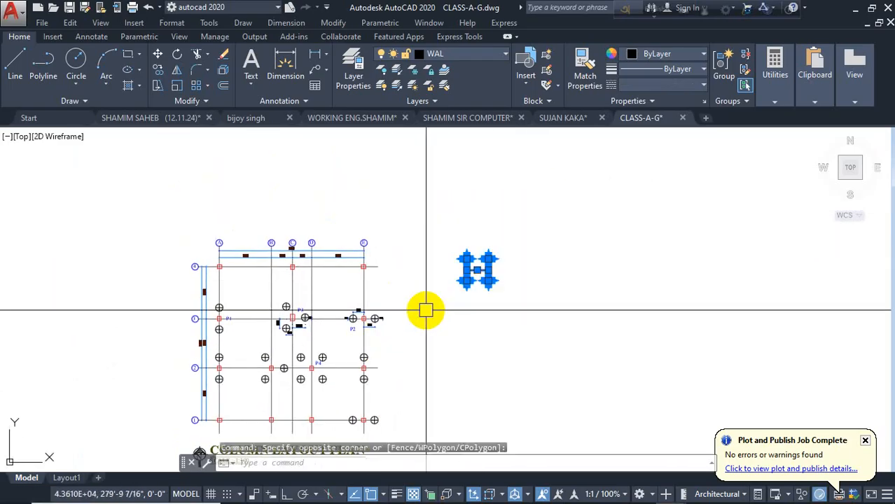
key(Escape)
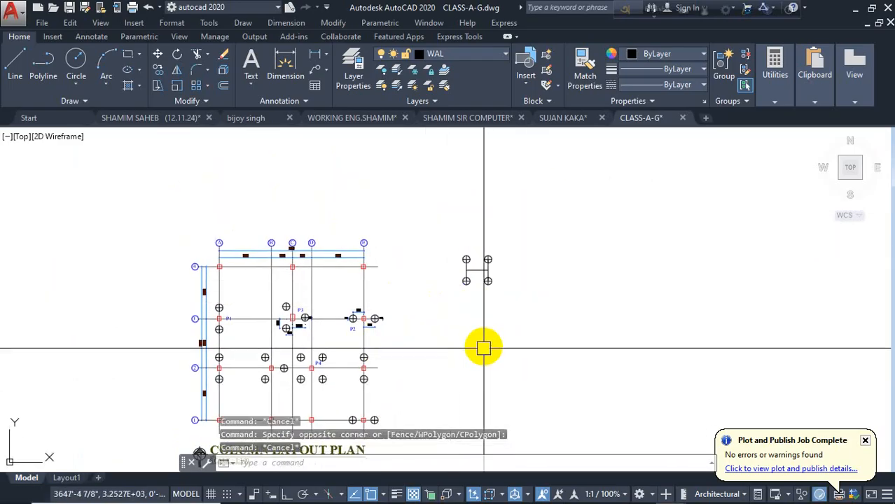
scroll(223, 231, up, 4)
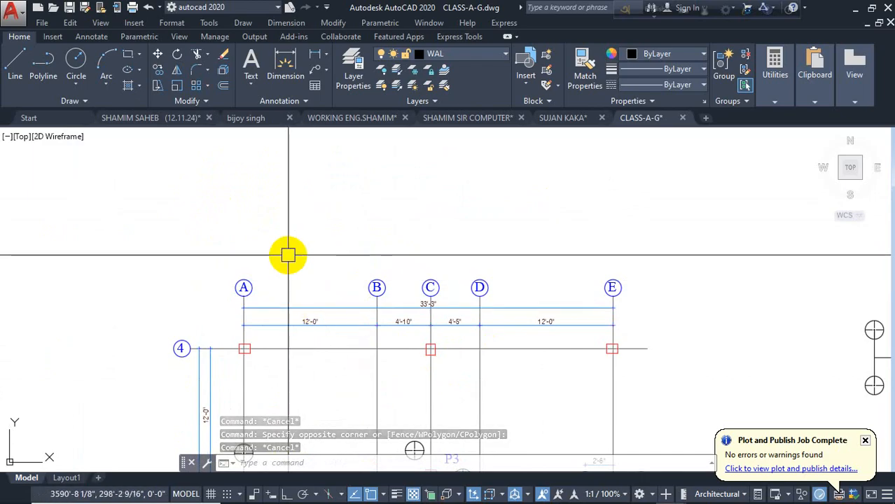
scroll(284, 252, down, 2)
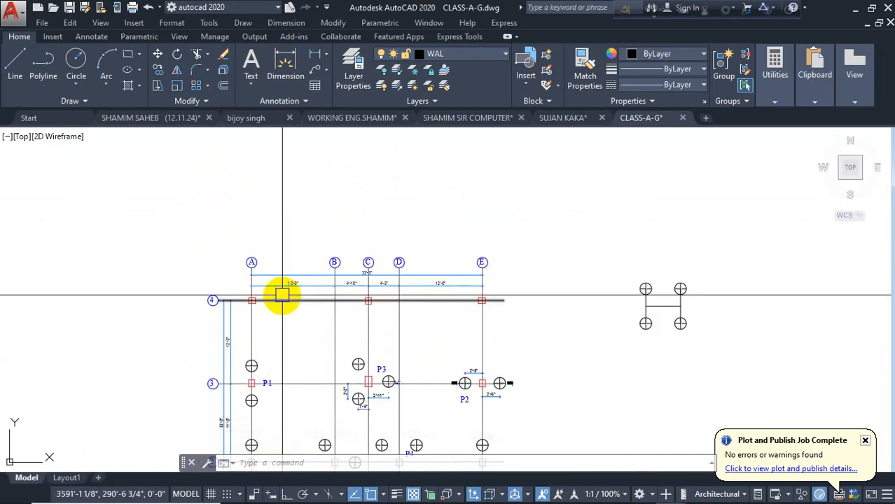
scroll(297, 231, down, 4)
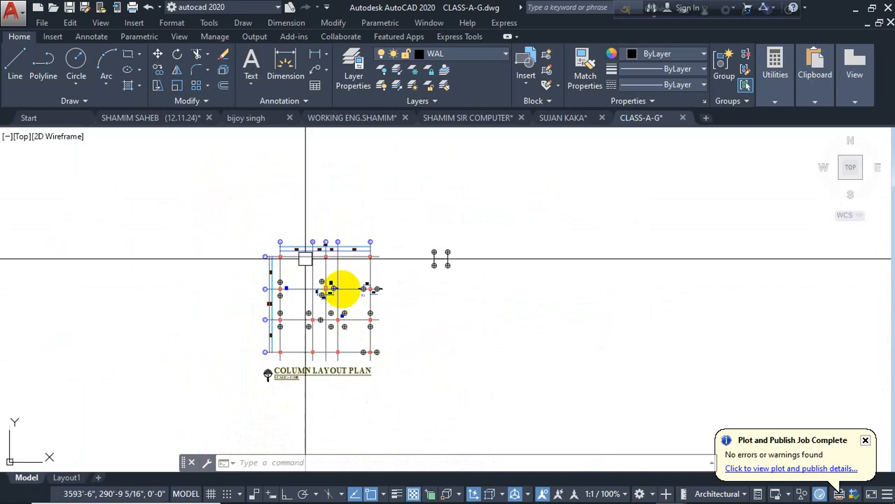
middle_drag(370, 282, 354, 238)
scroll(386, 280, up, 2)
middle_drag(391, 281, 455, 314)
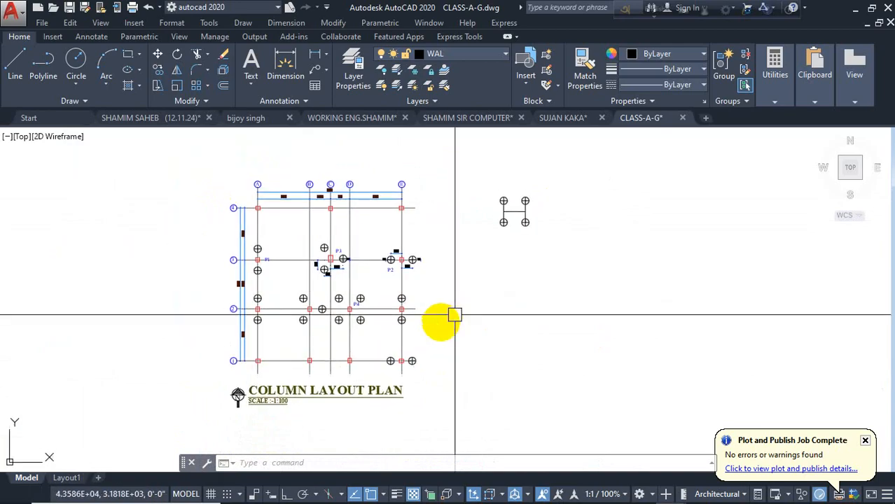